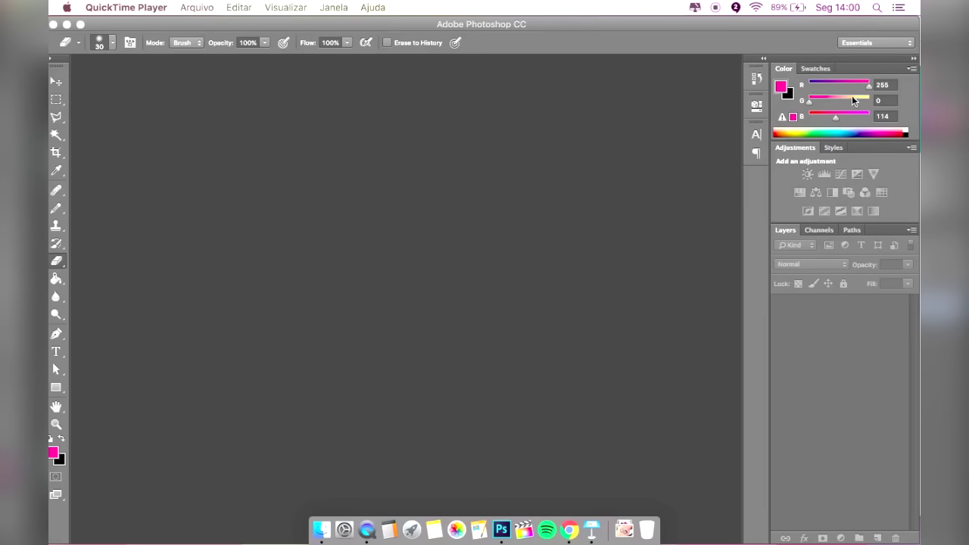
Activate Photoshop, try the Move and Magic Wand tools, and bring up the File menu.
{"action": "left_click", "coordinate": [133, 57]}
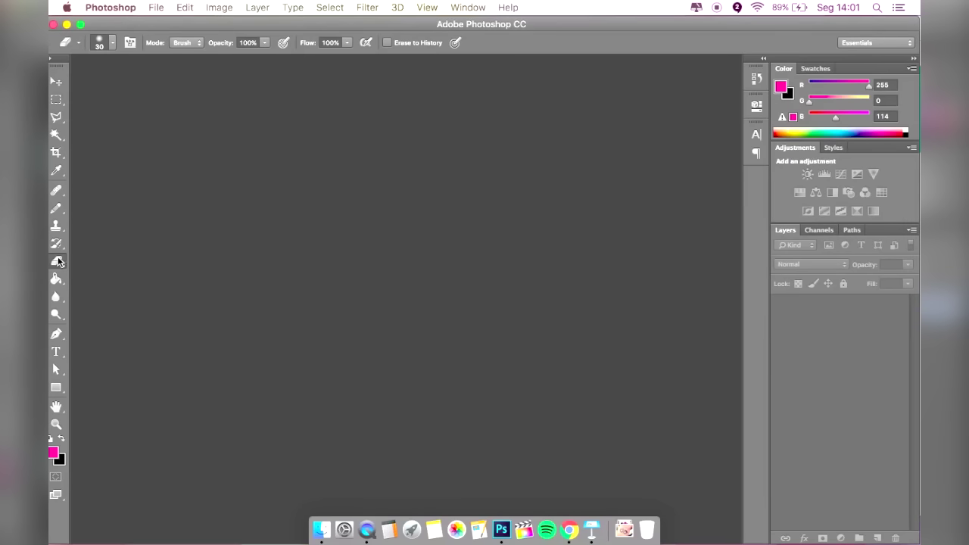
{"action": "left_click", "coordinate": [56, 83]}
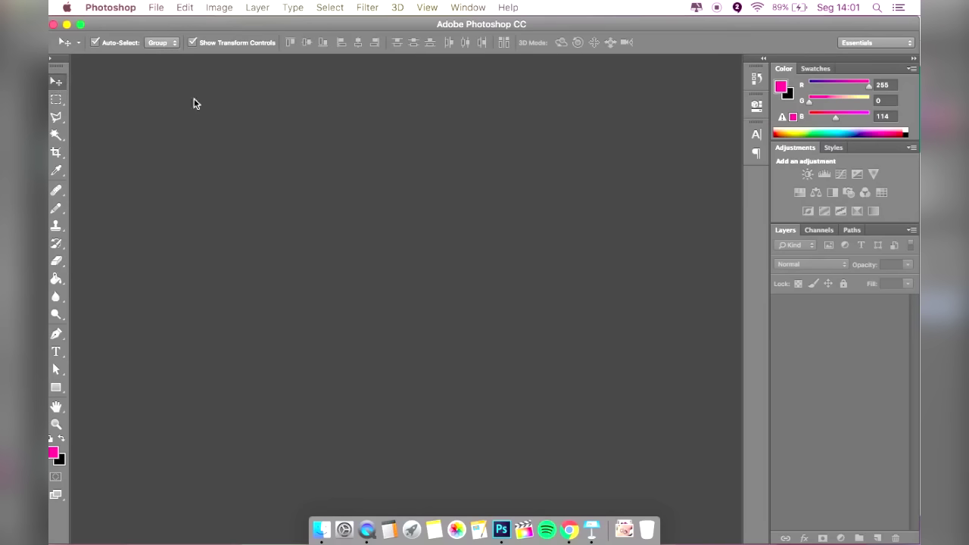
{"action": "left_click", "coordinate": [56, 134]}
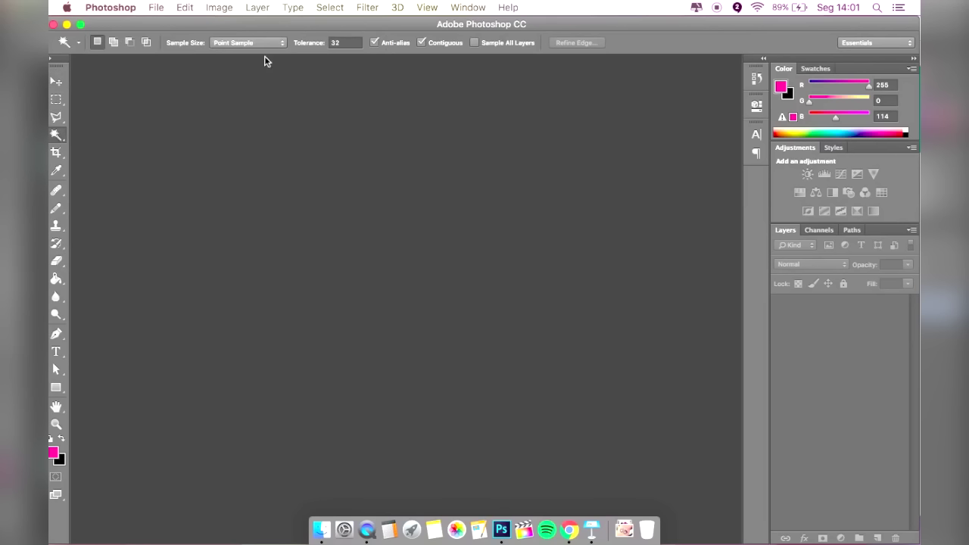
{"action": "left_click", "coordinate": [55, 81]}
{"action": "left_click", "coordinate": [156, 8]}
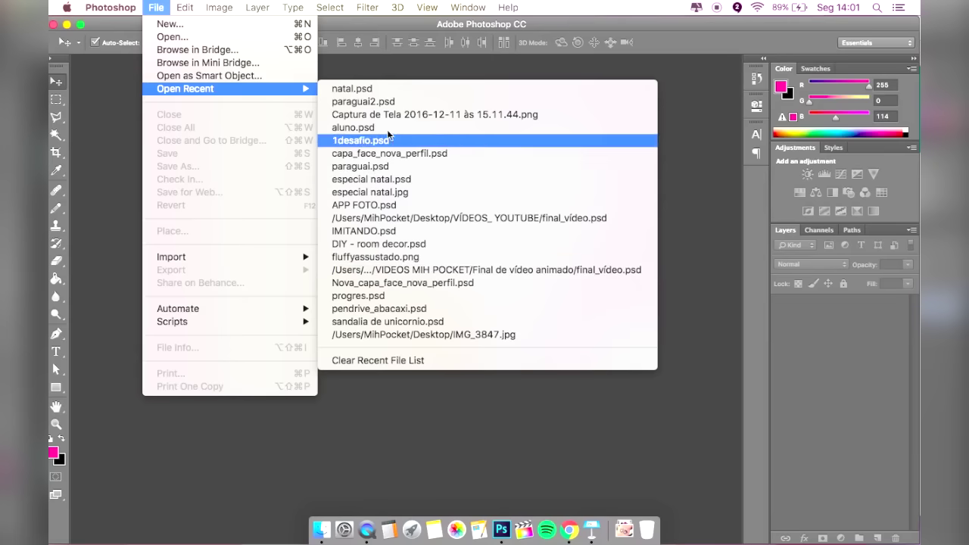
Create a white 1280×720 px, 72 ppi document from the Film & Video HDV/HDTV 720p/29.97 preset.
{"action": "left_click", "coordinate": [159, 23]}
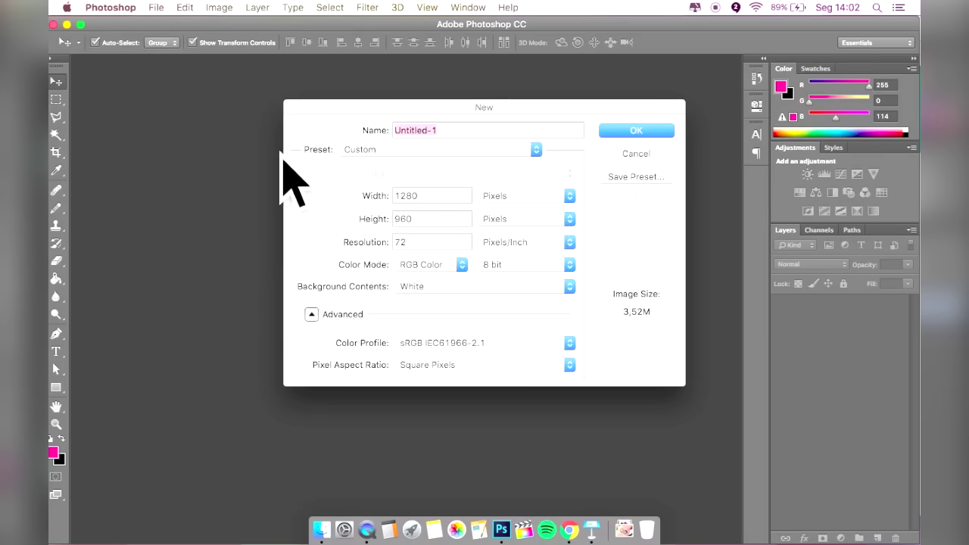
{"action": "left_click", "coordinate": [387, 156]}
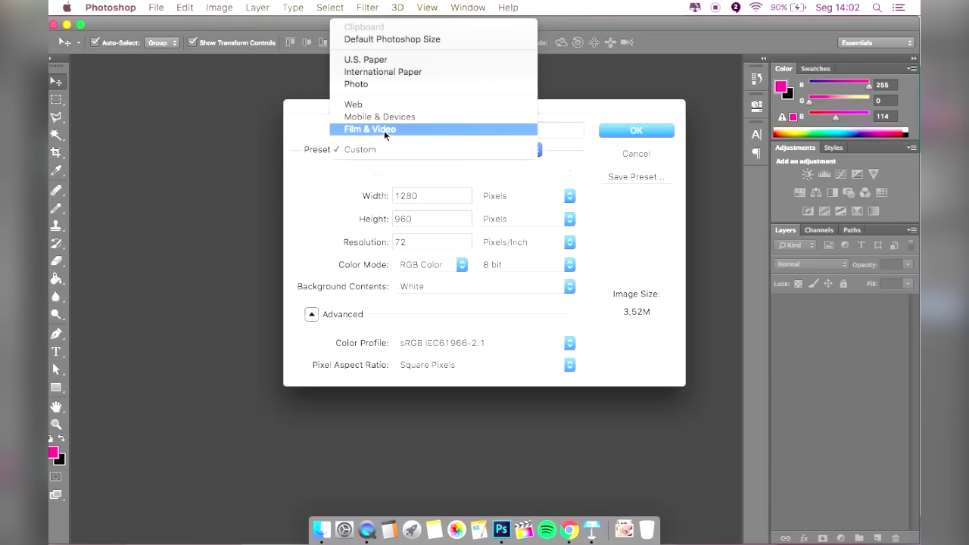
{"action": "left_click", "coordinate": [361, 132]}
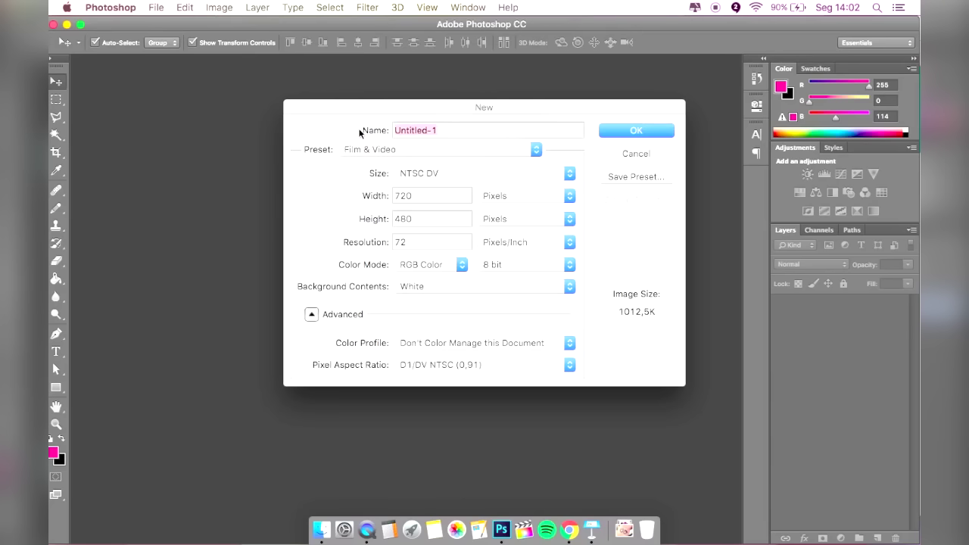
{"action": "left_click", "coordinate": [474, 174]}
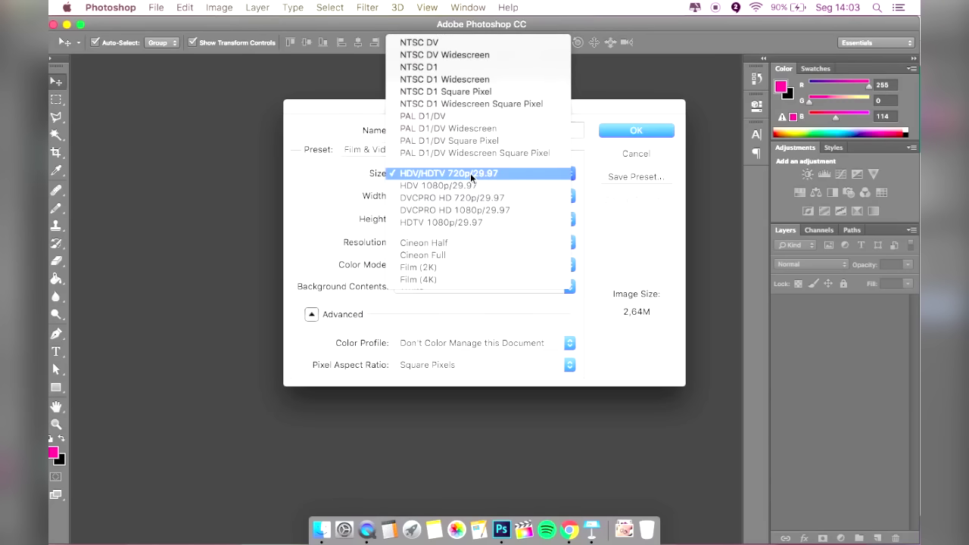
{"action": "left_click", "coordinate": [431, 175]}
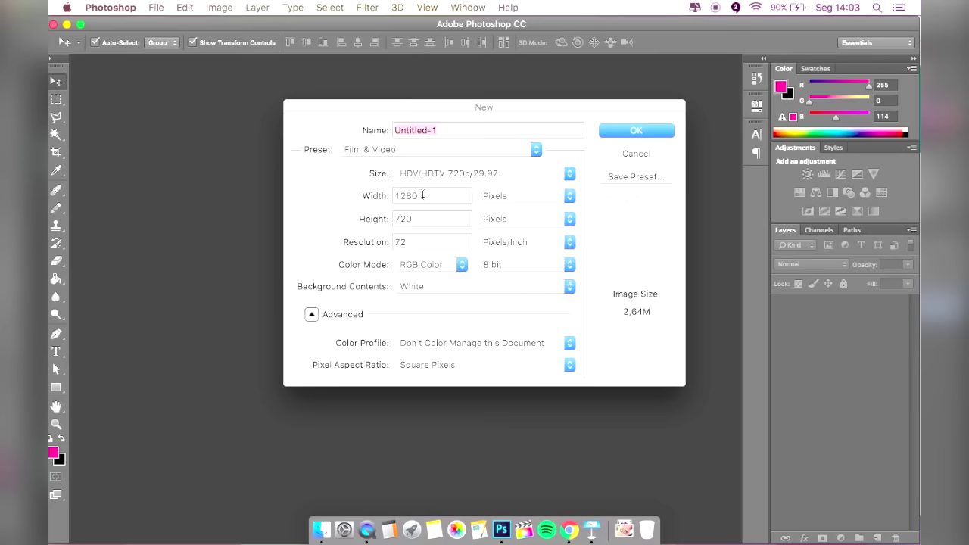
{"action": "left_click_drag", "start_coordinate": [423, 196], "coordinate": [393, 195]}
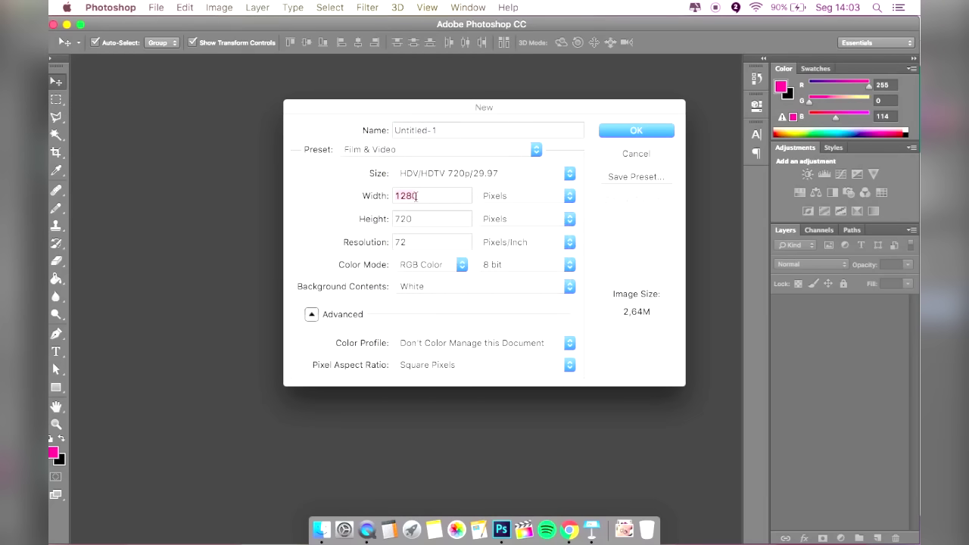
{"action": "left_click_drag", "start_coordinate": [426, 218], "coordinate": [393, 218]}
{"action": "key", "text": "Tab"}
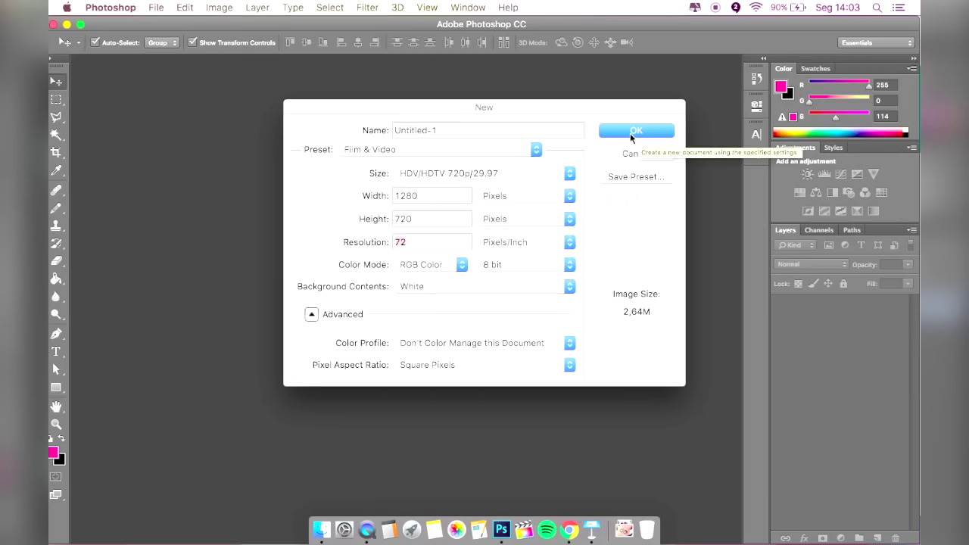
{"action": "left_click", "coordinate": [630, 134]}
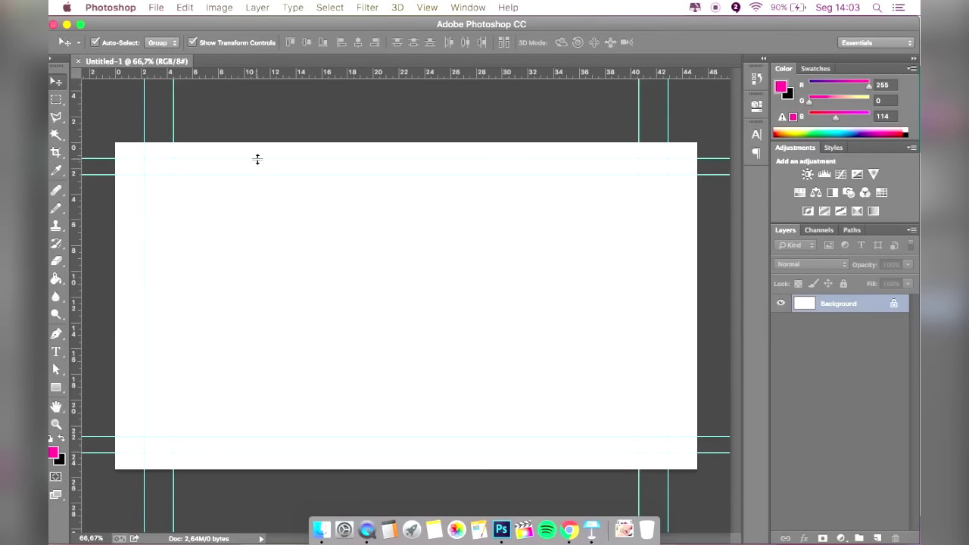
Delete the four guides and drop the two-women screenshot onto the canvas as a new layer.
{"action": "left_click_drag", "start_coordinate": [257, 159], "coordinate": [257, 72]}
{"action": "left_click_drag", "start_coordinate": [308, 174], "coordinate": [291, 72]}
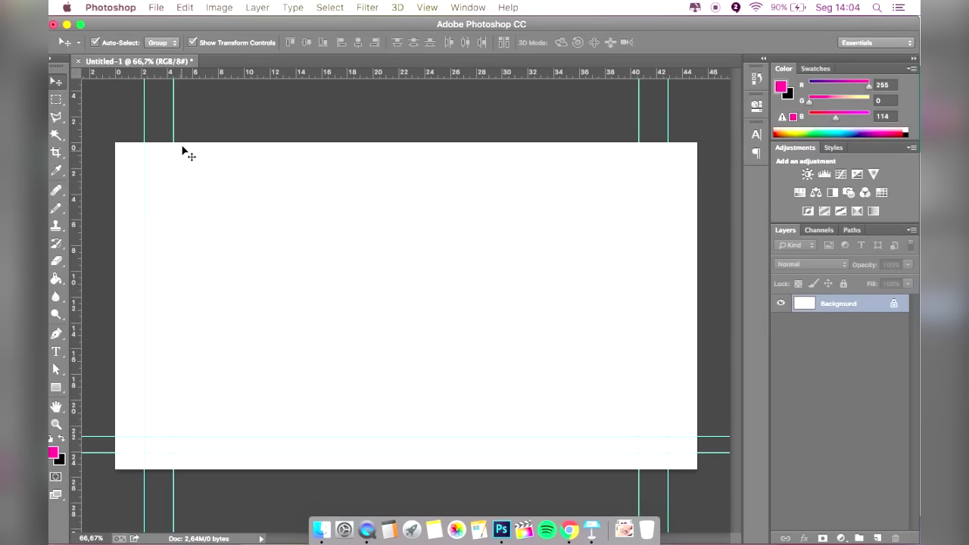
{"action": "left_click_drag", "start_coordinate": [174, 125], "coordinate": [76, 106]}
{"action": "left_click_drag", "start_coordinate": [146, 130], "coordinate": [59, 122]}
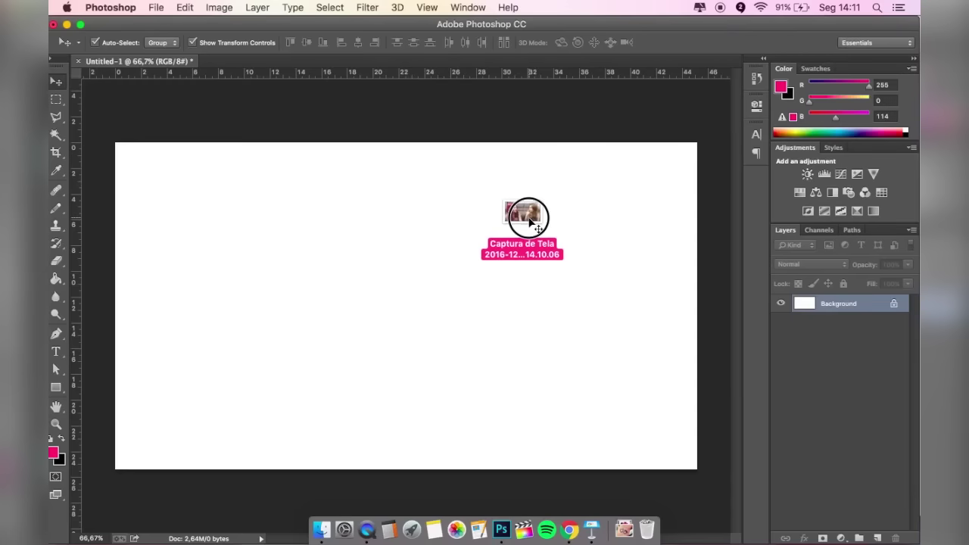
{"action": "left_click_drag", "start_coordinate": [519, 212], "coordinate": [509, 286]}
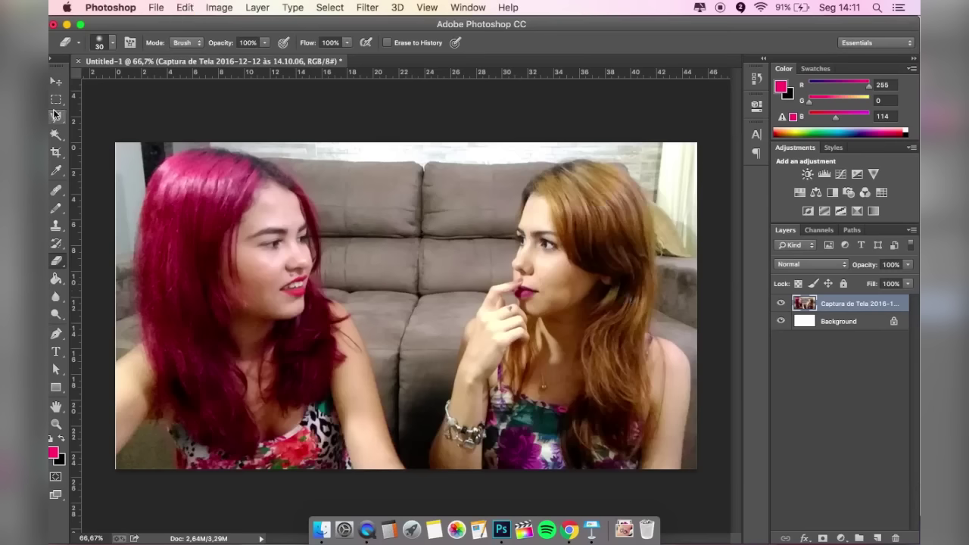
Commit the screenshot placement and choose the Quick Selection Tool from the Magic Wand flyout.
{"action": "left_click", "coordinate": [56, 136]}
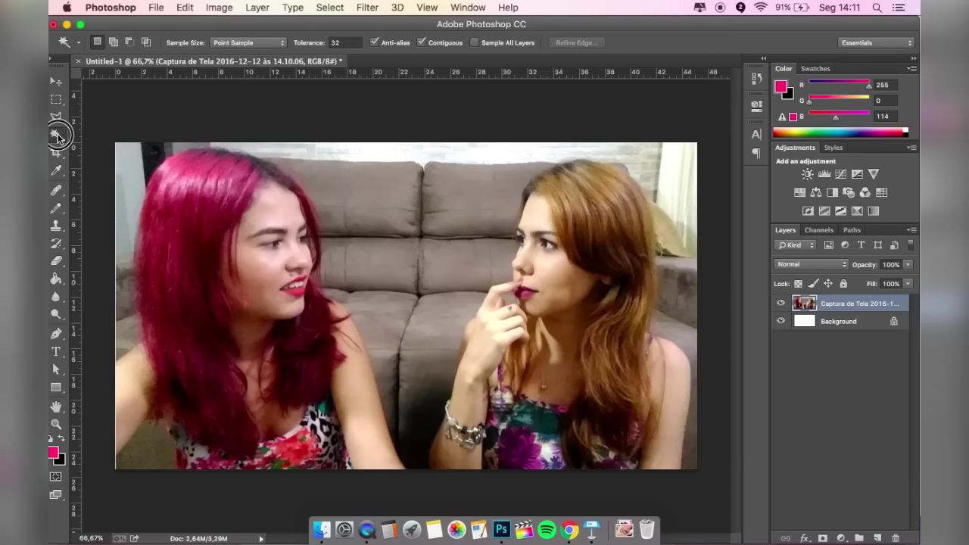
{"action": "key", "text": "v"}
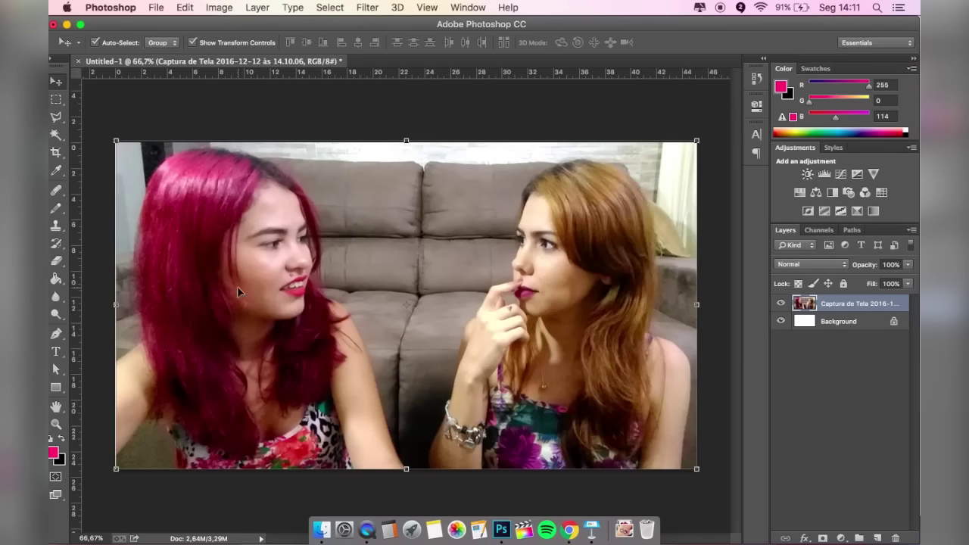
{"action": "left_click", "coordinate": [56, 135]}
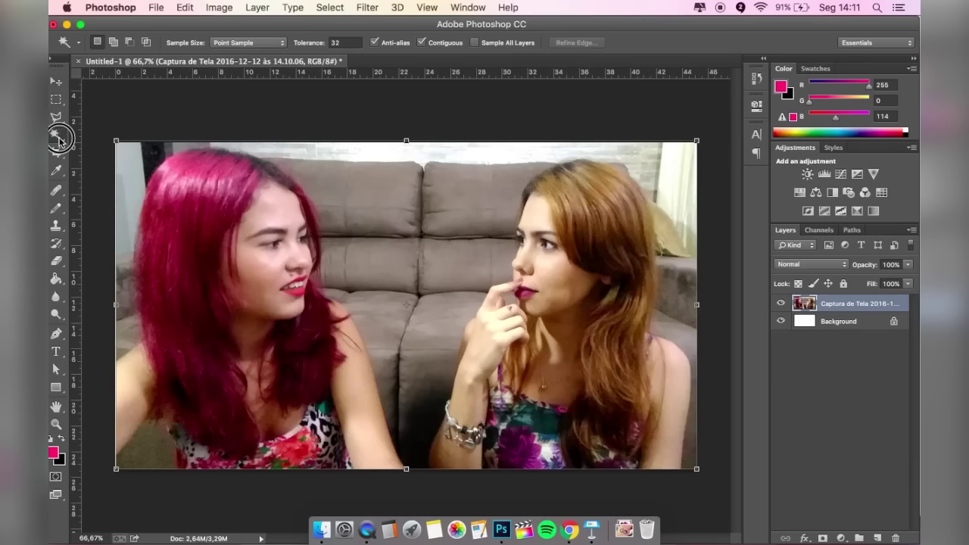
{"action": "right_click", "coordinate": [59, 140]}
{"action": "left_click", "coordinate": [58, 137]}
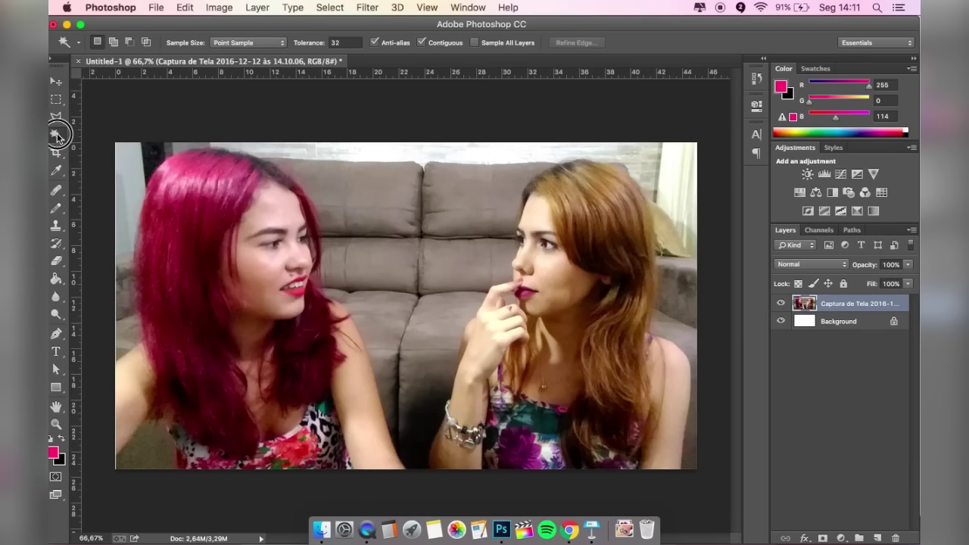
{"action": "left_click", "coordinate": [57, 137]}
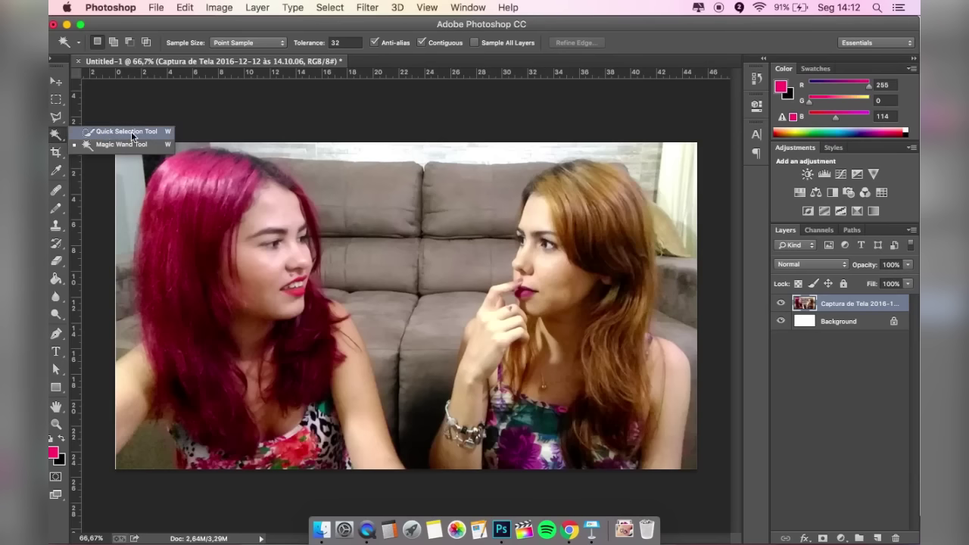
Paint a Quick Selection over the red-haired woman's hair and face.
{"action": "left_click", "coordinate": [132, 131]}
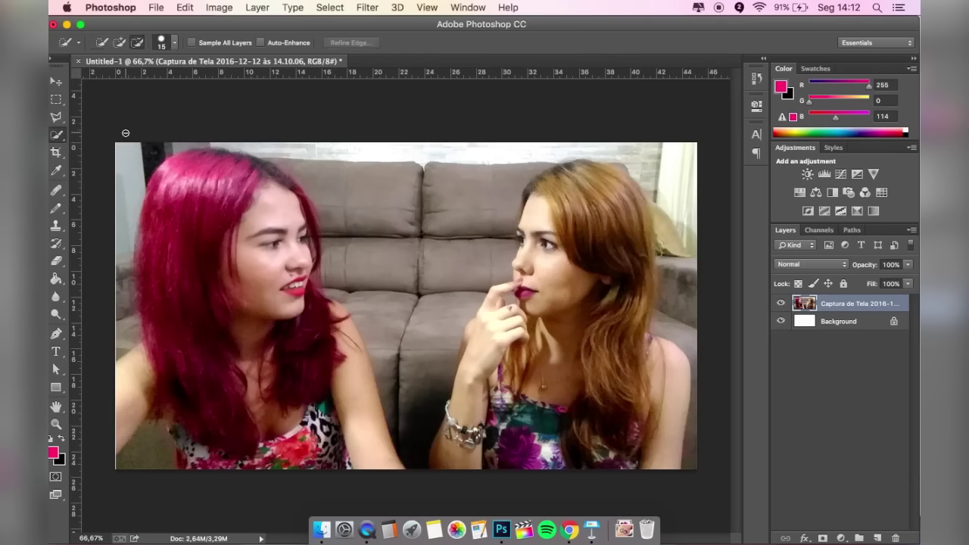
{"action": "left_click", "coordinate": [120, 43]}
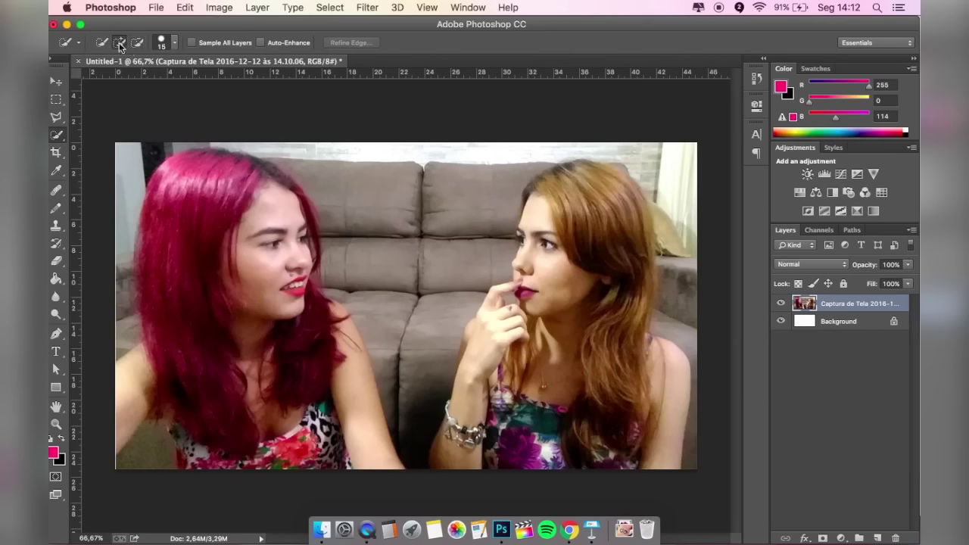
{"action": "mouse_move", "coordinate": [164, 185]}
{"action": "left_mouse_down"}
{"action": "mouse_move", "coordinate": [272, 280]}
{"action": "mouse_move", "coordinate": [268, 411]}
{"action": "mouse_move", "coordinate": [190, 357]}
{"action": "mouse_move", "coordinate": [316, 371]}
{"action": "mouse_move", "coordinate": [359, 454]}
{"action": "mouse_move", "coordinate": [263, 455]}
{"action": "mouse_move", "coordinate": [345, 326]}
{"action": "mouse_move", "coordinate": [307, 250]}
{"action": "left_mouse_up"}
{"action": "mouse_move", "coordinate": [299, 216]}
{"action": "left_mouse_down"}
{"action": "mouse_move", "coordinate": [291, 190]}
{"action": "mouse_move", "coordinate": [314, 255]}
{"action": "left_mouse_up"}
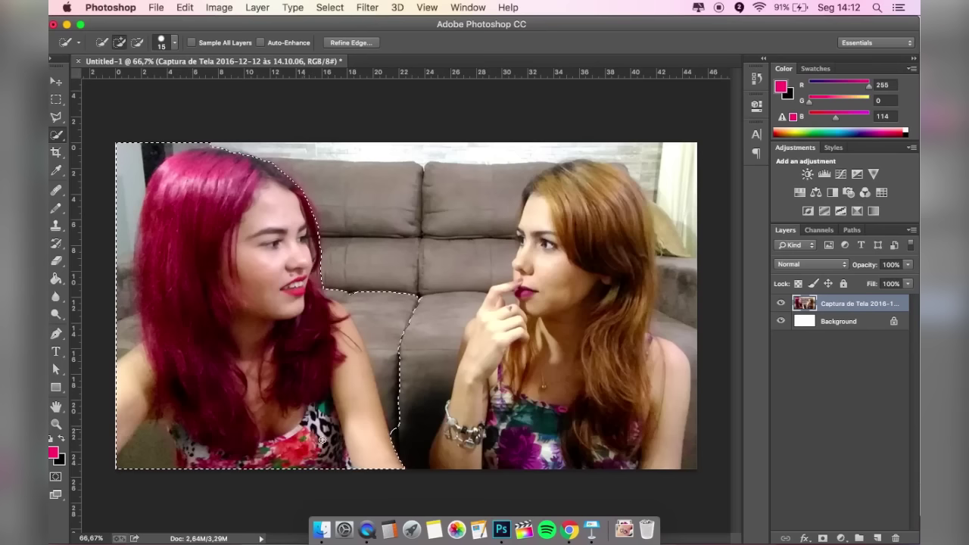
Subtract the top-left corner, left-edge background and sofa patches from the selection.
{"action": "left_click", "coordinate": [137, 42]}
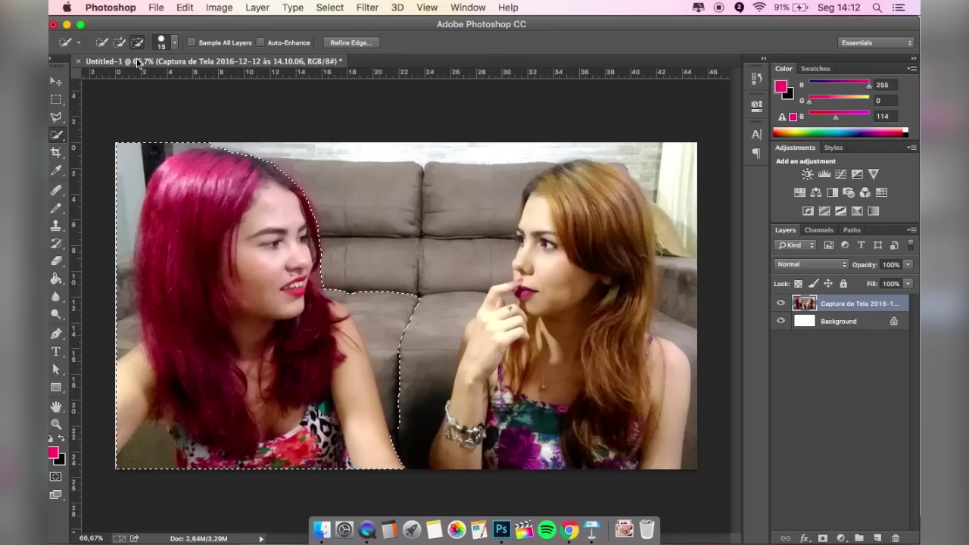
{"action": "left_click_drag", "start_coordinate": [133, 170], "coordinate": [173, 146]}
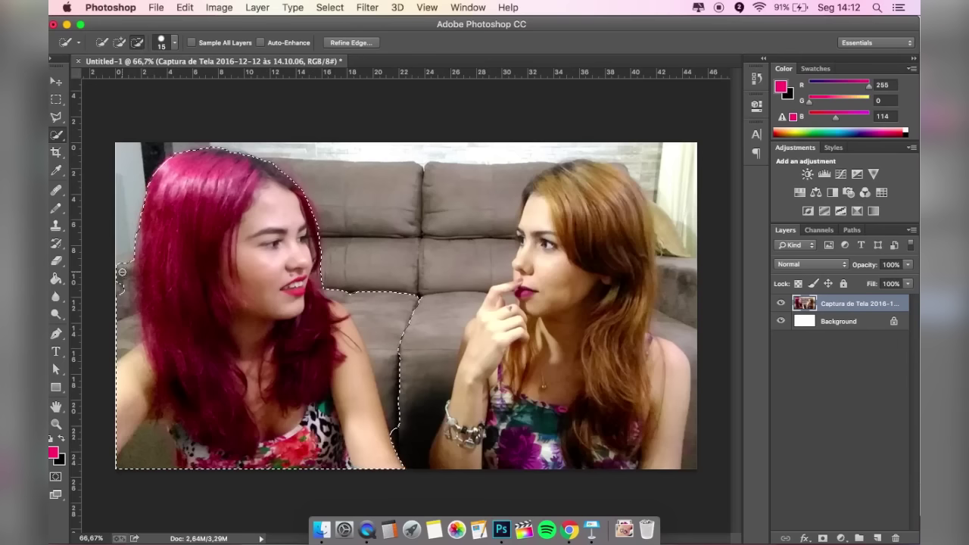
{"action": "left_click_drag", "start_coordinate": [122, 271], "coordinate": [128, 346]}
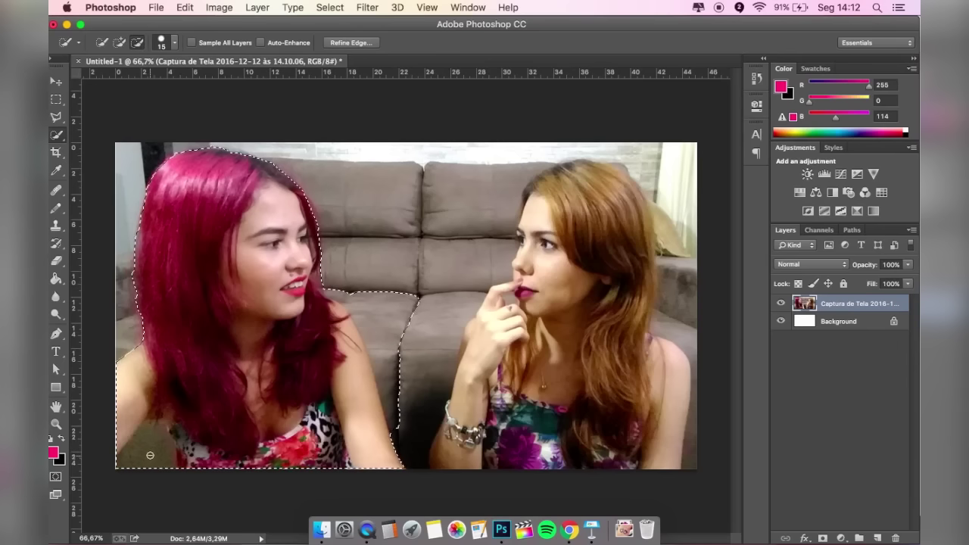
{"action": "left_click_drag", "start_coordinate": [151, 454], "coordinate": [151, 439]}
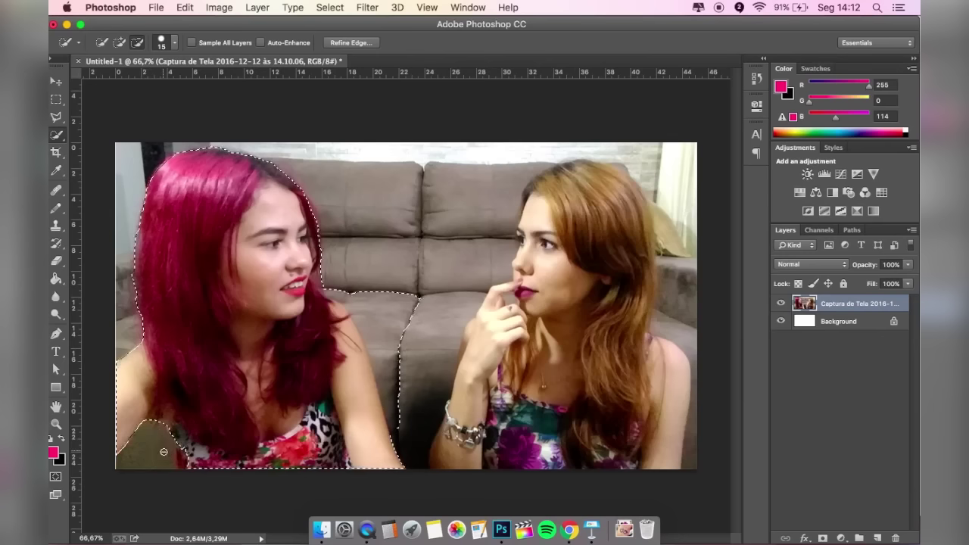
{"action": "left_click_drag", "start_coordinate": [382, 355], "coordinate": [393, 423]}
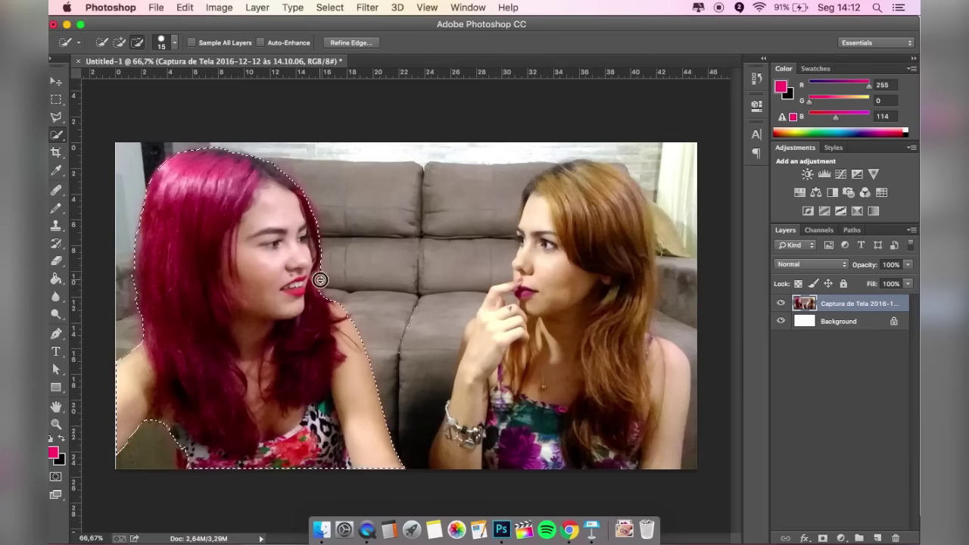
{"action": "left_click_drag", "start_coordinate": [419, 305], "coordinate": [380, 374]}
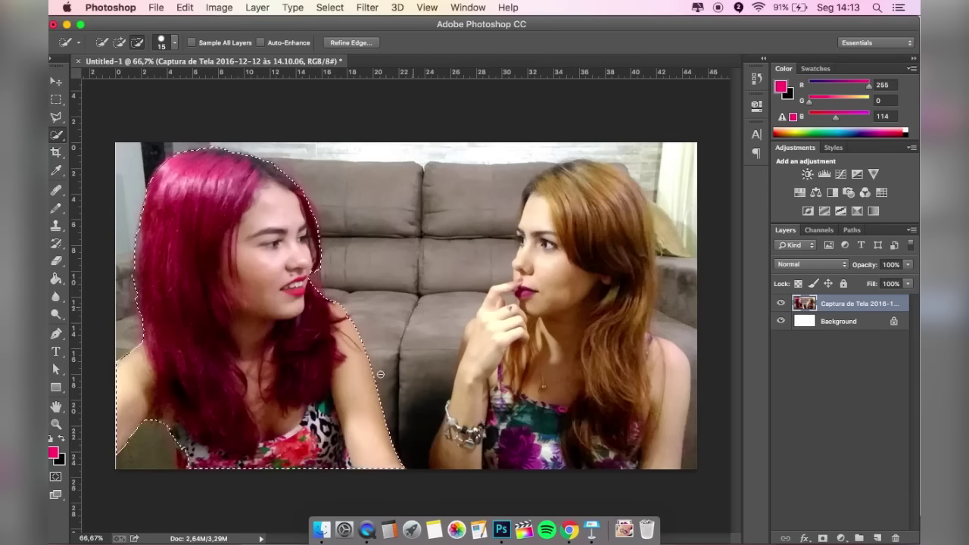
{"action": "left_click", "coordinate": [119, 43]}
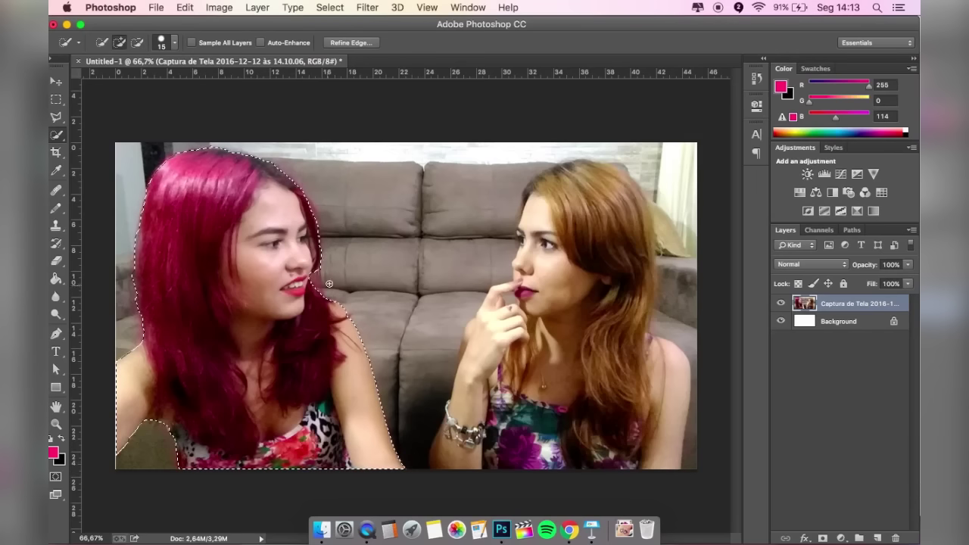
{"action": "key", "text": "alt"}
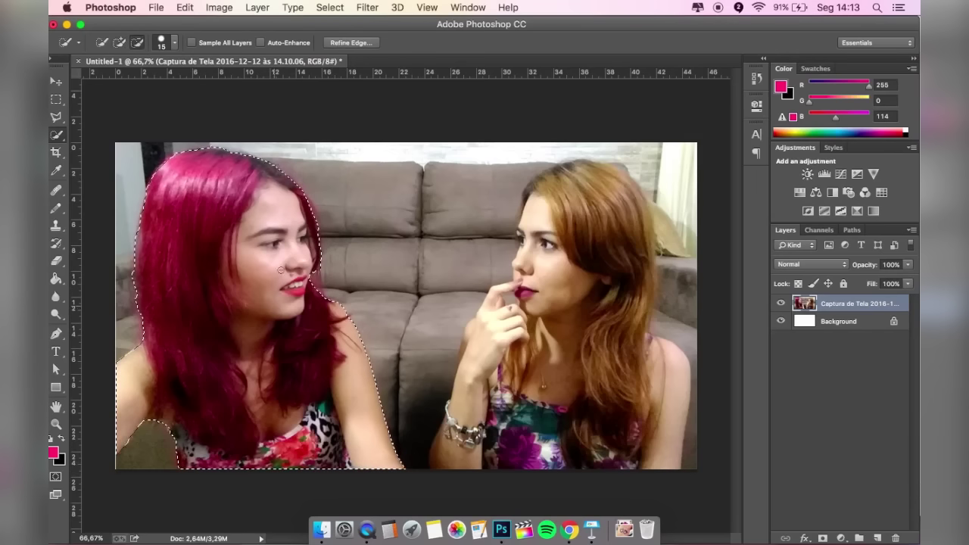
{"action": "left_click", "coordinate": [120, 42]}
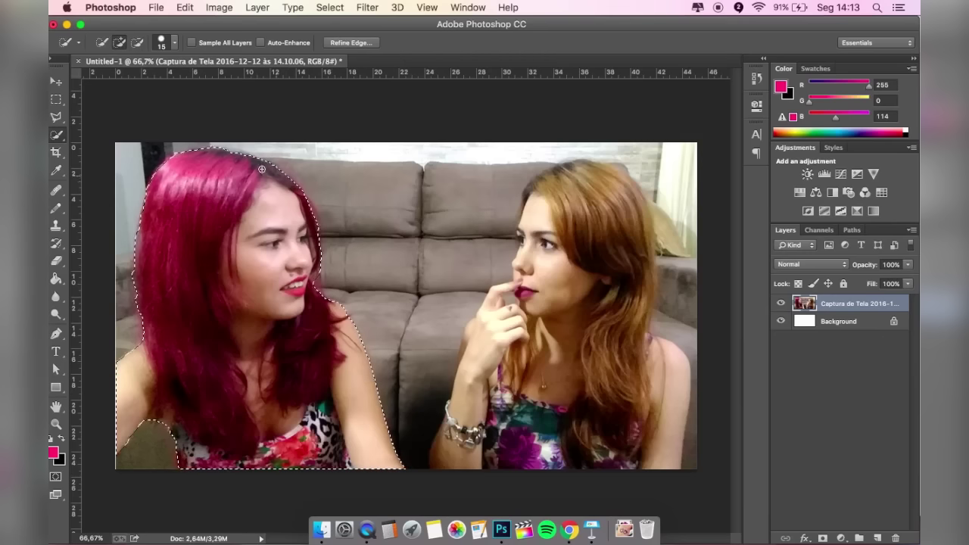
In Refine Edge, output to New Layer with Layer Mask and enable Smart Radius with a wider radius.
{"action": "left_click", "coordinate": [361, 44]}
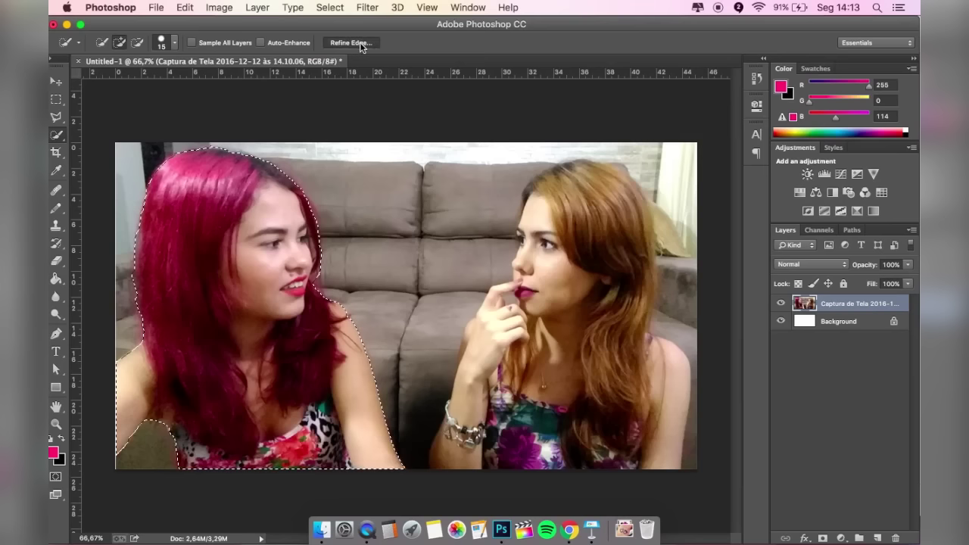
{"action": "left_click_drag", "start_coordinate": [796, 90], "coordinate": [544, 128]}
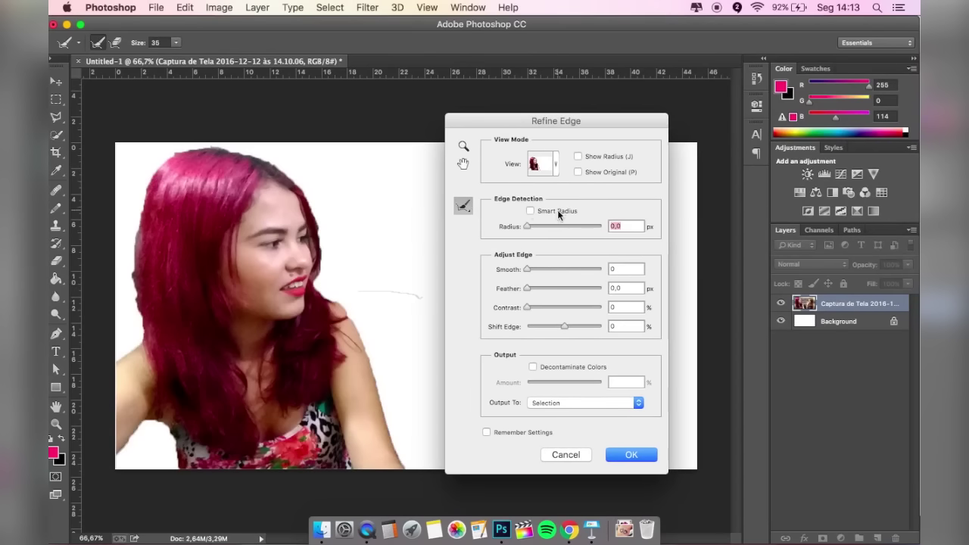
{"action": "left_click", "coordinate": [555, 367]}
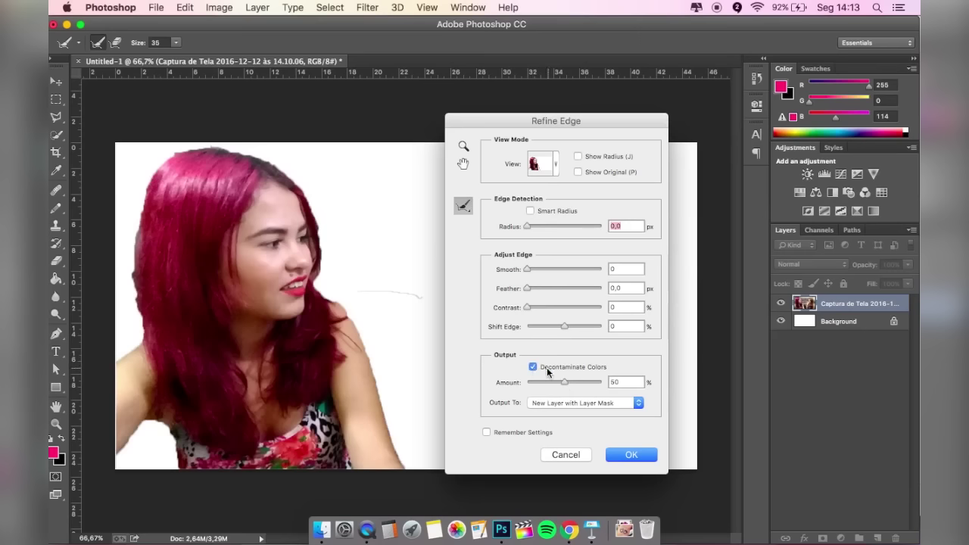
{"action": "left_click", "coordinate": [531, 211]}
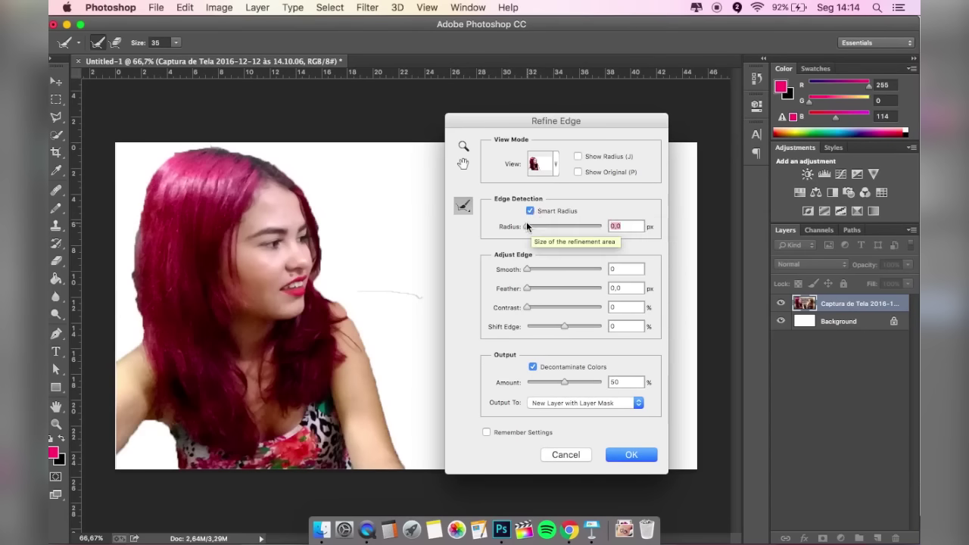
{"action": "left_click_drag", "start_coordinate": [527, 229], "coordinate": [535, 231]}
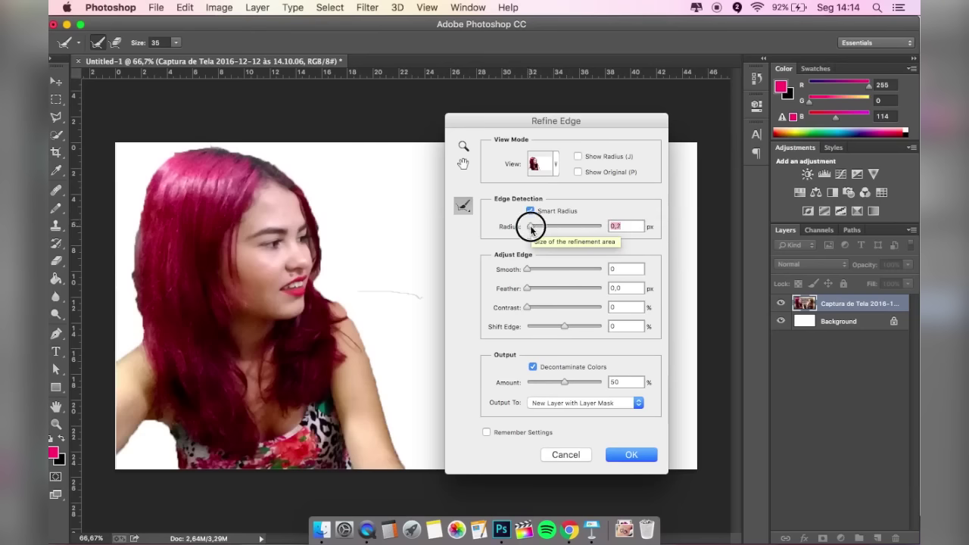
{"action": "mouse_move", "coordinate": [535, 231]}
{"action": "left_mouse_down"}
{"action": "mouse_move", "coordinate": [558, 227]}
{"action": "mouse_move", "coordinate": [541, 230]}
{"action": "left_mouse_up"}
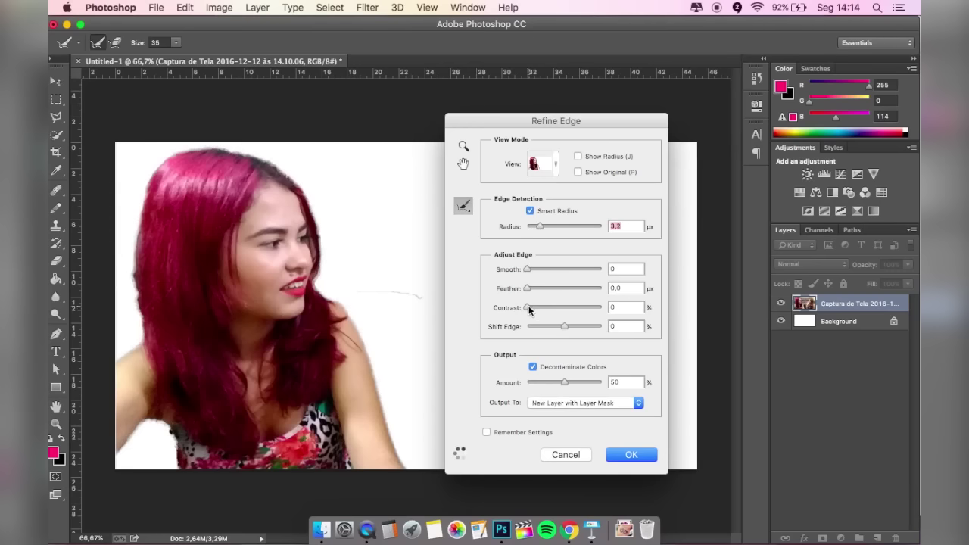
Set contrast to 27% and Smooth to 17, raise decontamination, refine the left hair, and apply.
{"action": "left_click_drag", "start_coordinate": [529, 309], "coordinate": [550, 307]}
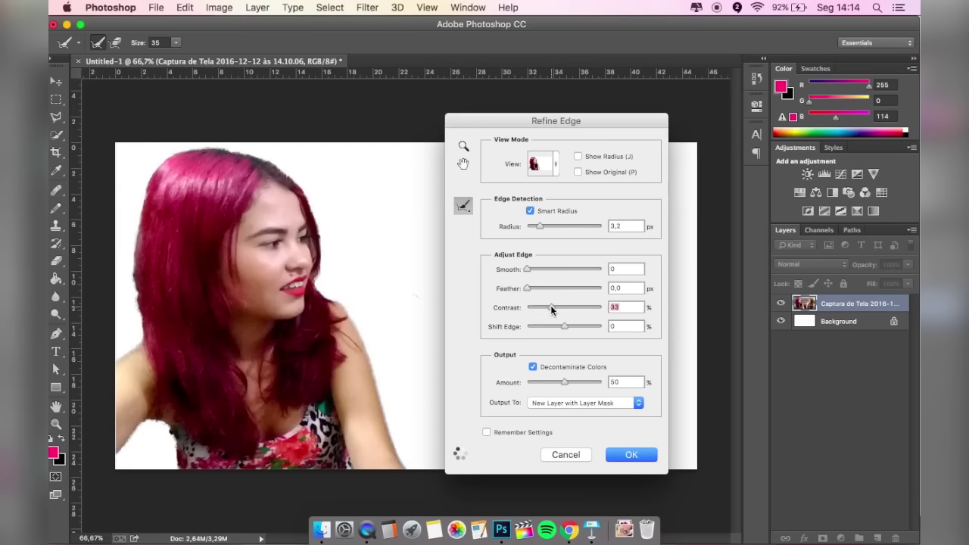
{"action": "left_click_drag", "start_coordinate": [551, 308], "coordinate": [539, 288]}
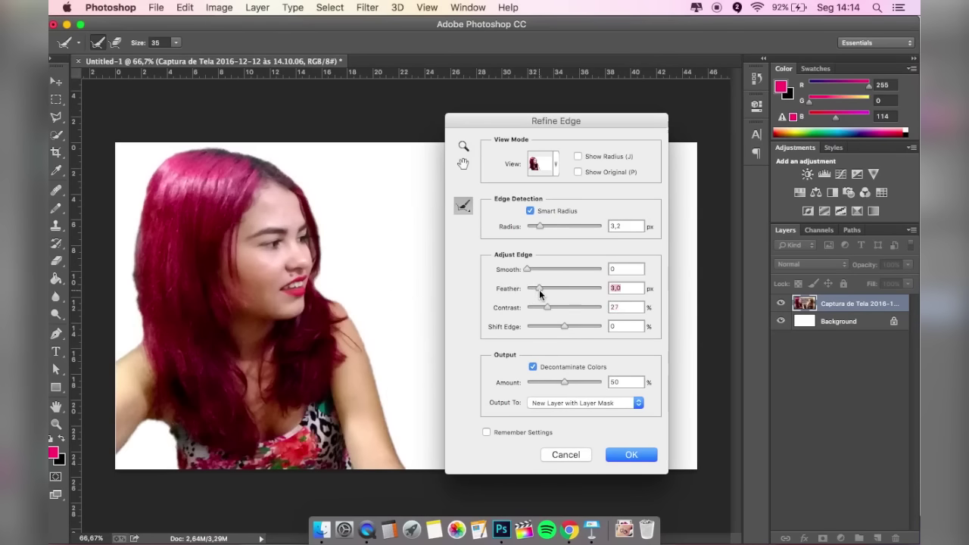
{"action": "left_click_drag", "start_coordinate": [528, 268], "coordinate": [545, 269]}
{"action": "mouse_move", "coordinate": [564, 382]}
{"action": "left_mouse_down"}
{"action": "mouse_move", "coordinate": [577, 383]}
{"action": "mouse_move", "coordinate": [547, 384]}
{"action": "left_mouse_up"}
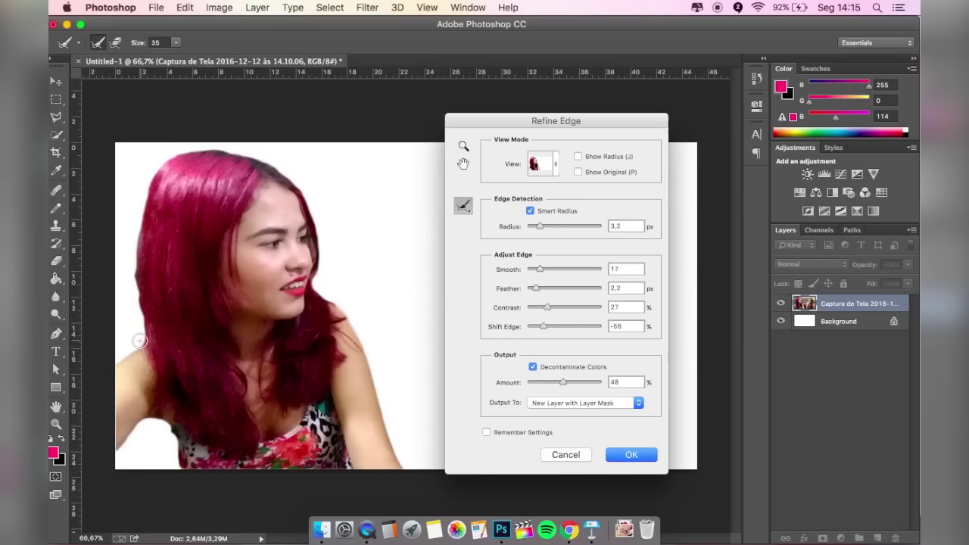
{"action": "mouse_move", "coordinate": [140, 342]}
{"action": "left_mouse_down"}
{"action": "mouse_move", "coordinate": [134, 262]}
{"action": "mouse_move", "coordinate": [144, 196]}
{"action": "mouse_move", "coordinate": [133, 307]}
{"action": "left_mouse_up"}
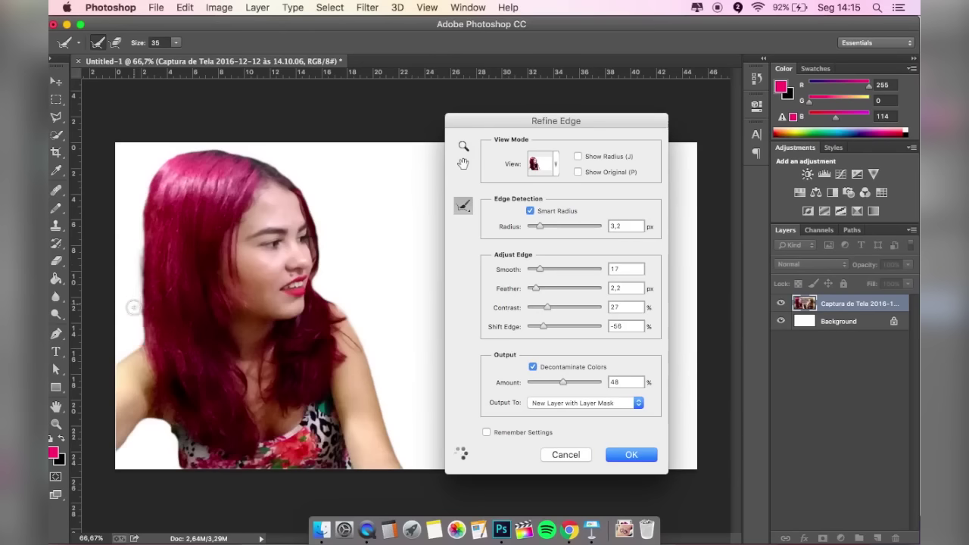
{"action": "key", "text": "Return"}
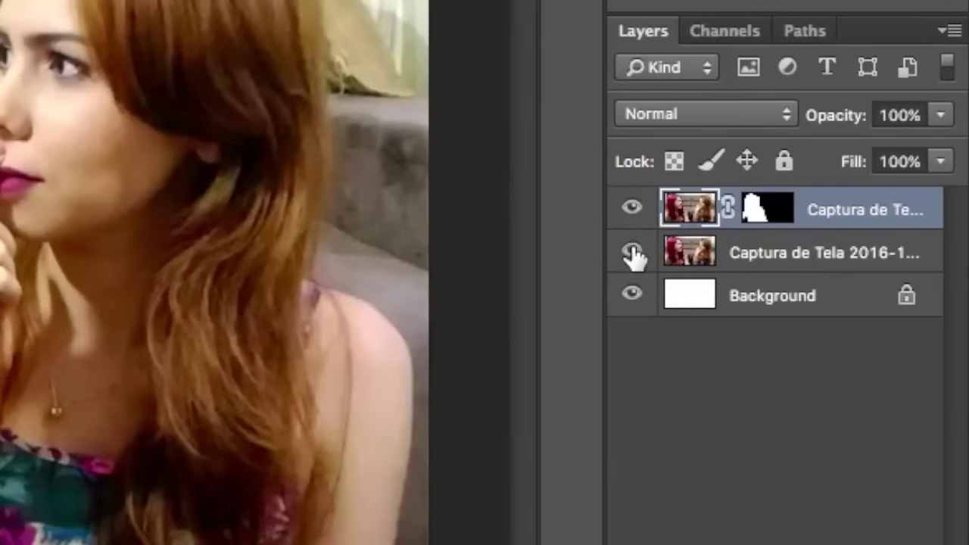
Toggle the photo and cut-out layers' visibility to compare the cut-out with the original.
{"action": "left_click", "coordinate": [780, 321]}
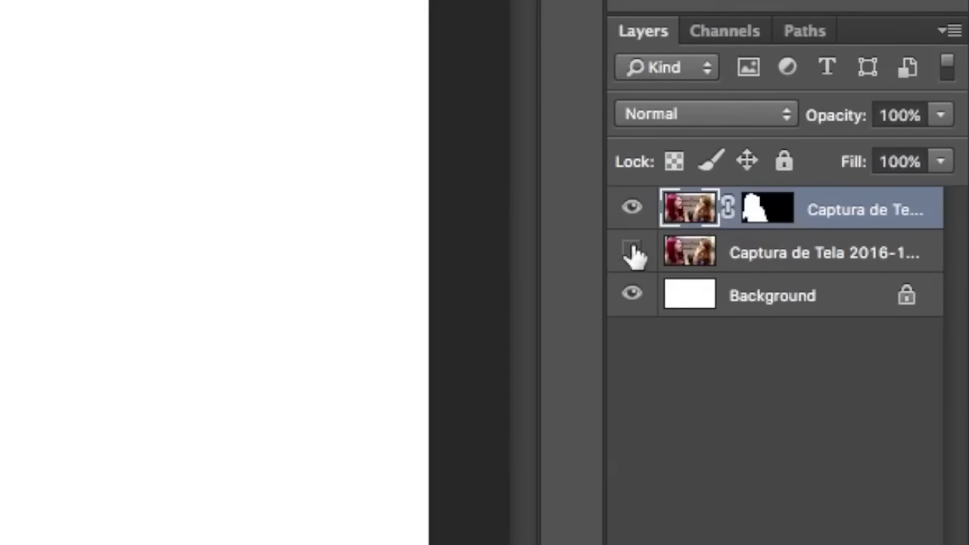
{"action": "left_click", "coordinate": [632, 252]}
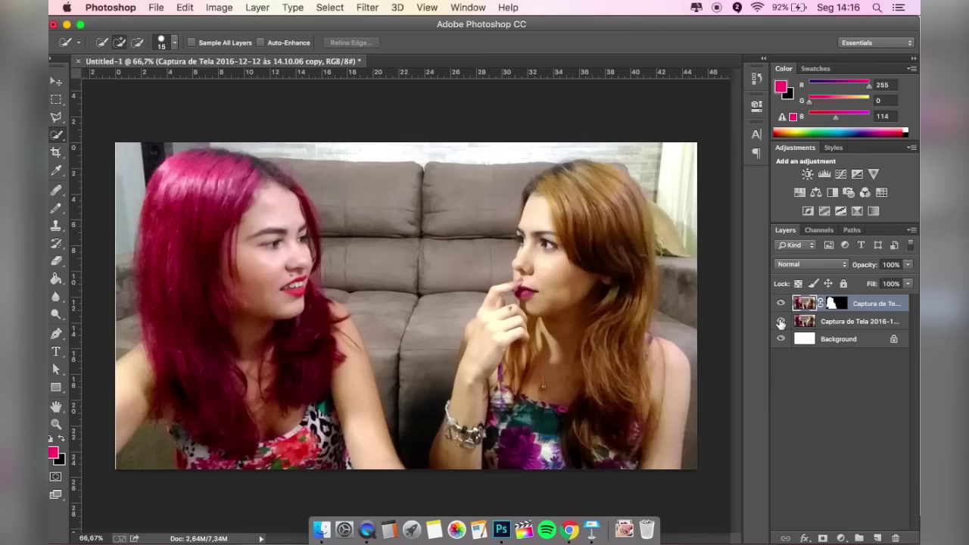
{"action": "left_click", "coordinate": [780, 322]}
{"action": "left_click", "coordinate": [780, 322]}
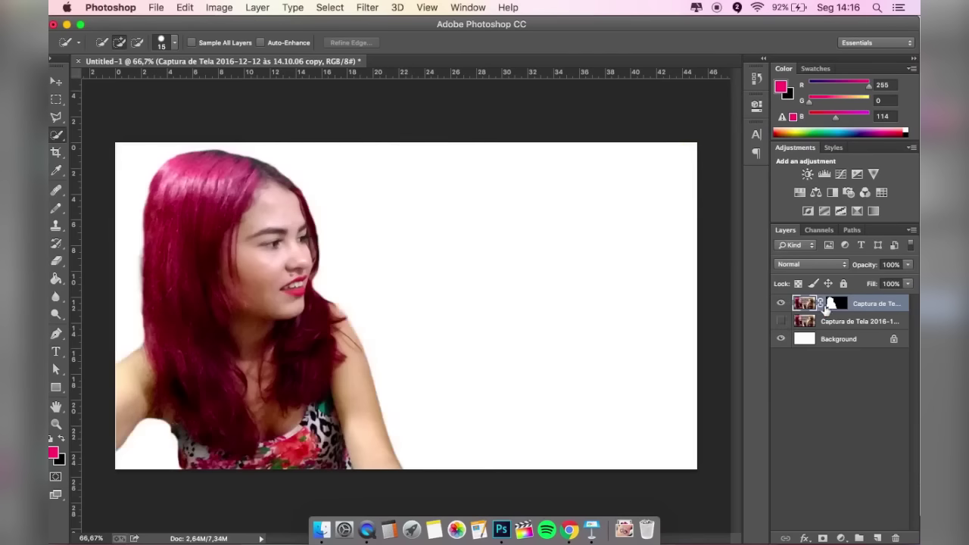
{"action": "left_click", "coordinate": [781, 305]}
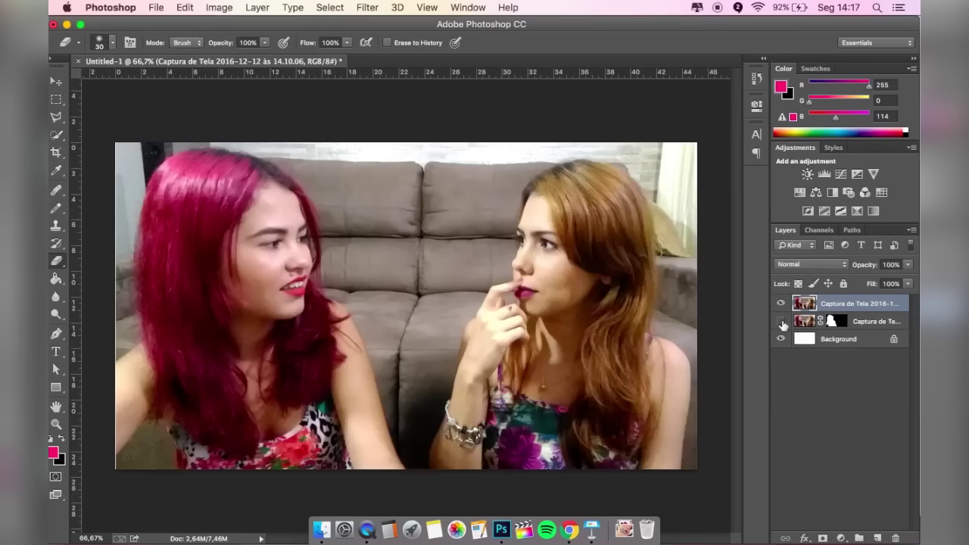
{"action": "left_click", "coordinate": [781, 322]}
{"action": "left_click", "coordinate": [781, 321]}
{"action": "left_click", "coordinate": [781, 305]}
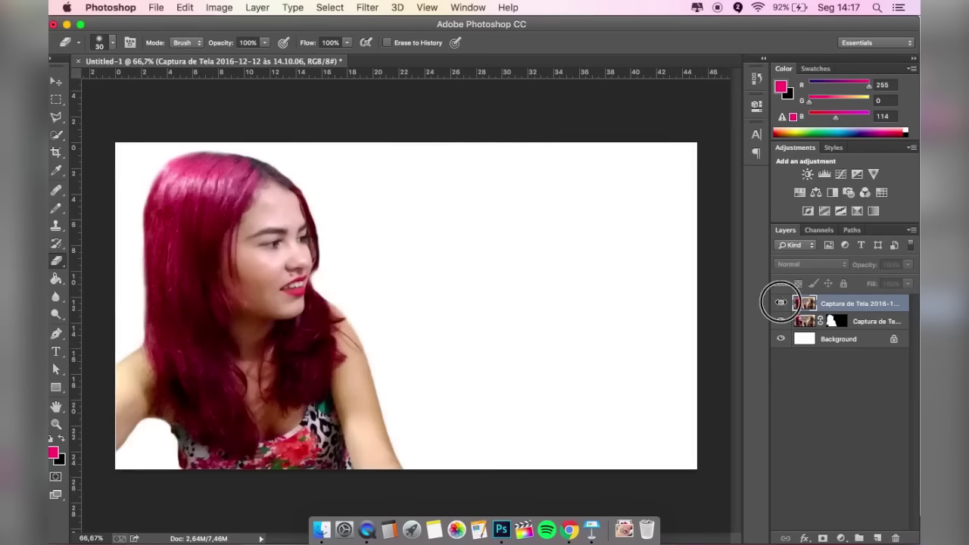
{"action": "left_click", "coordinate": [781, 304]}
{"action": "left_click", "coordinate": [781, 304]}
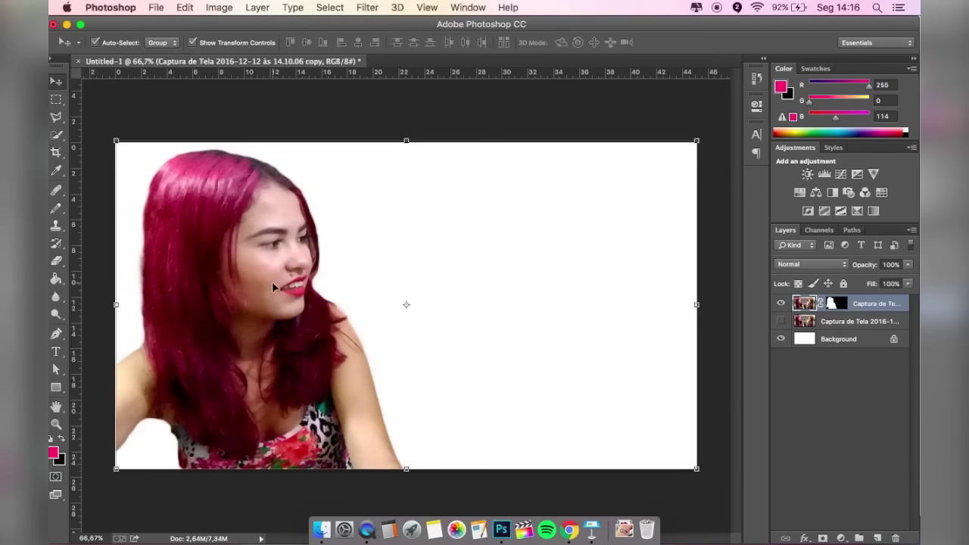
Erase the stray top-left hair edge and move the original photo layer above the cut-out.
{"action": "left_click", "coordinate": [56, 261]}
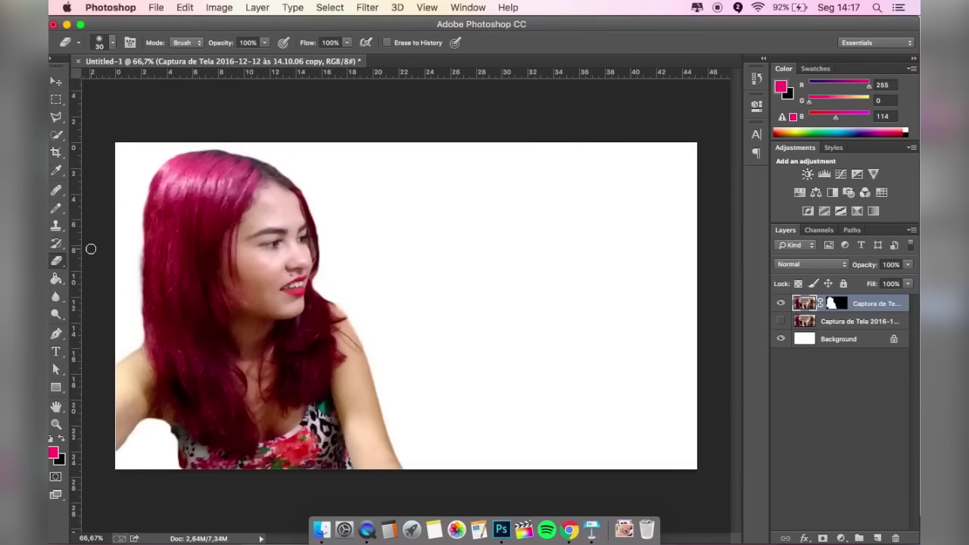
{"action": "mouse_move", "coordinate": [200, 146]}
{"action": "left_mouse_down"}
{"action": "mouse_move", "coordinate": [168, 154]}
{"action": "mouse_move", "coordinate": [153, 175]}
{"action": "left_mouse_up"}
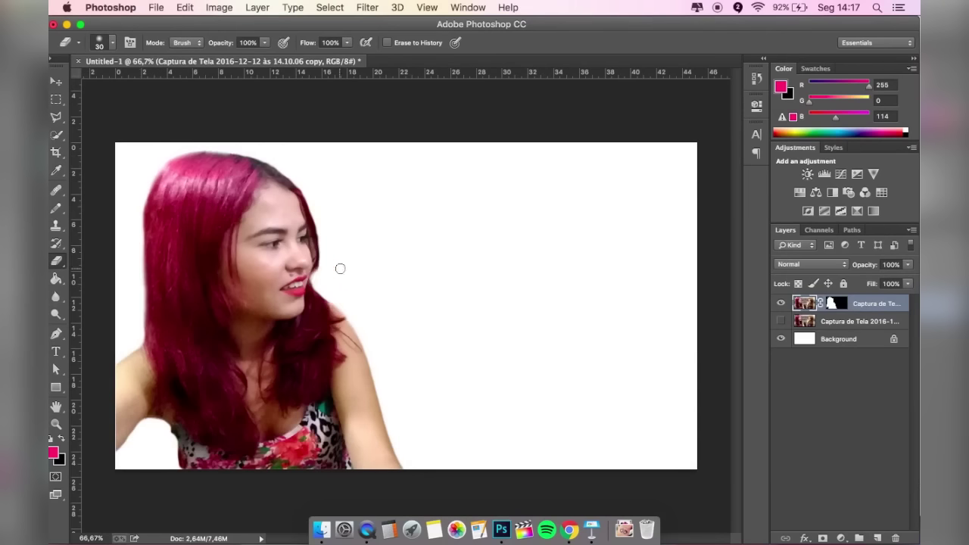
{"action": "left_click", "coordinate": [781, 321]}
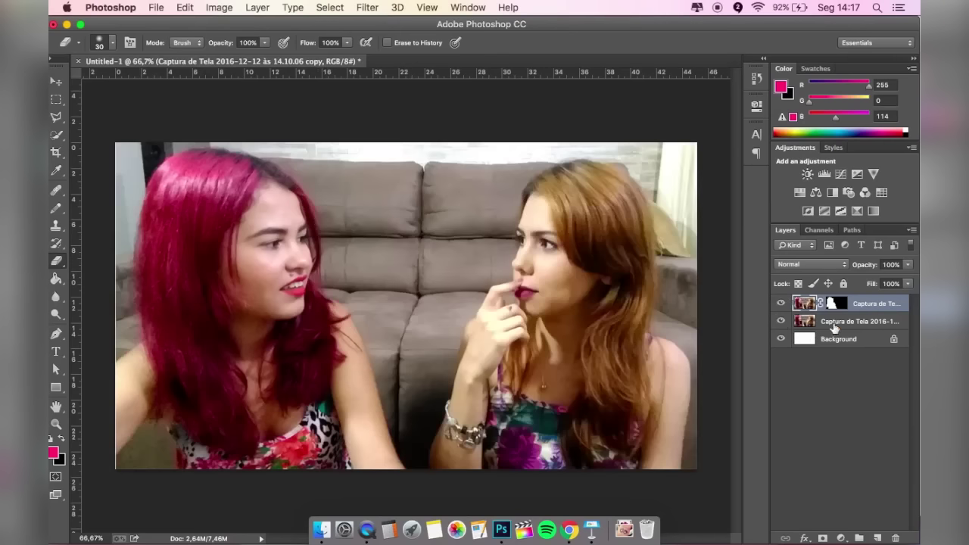
{"action": "left_click_drag", "start_coordinate": [833, 303], "coordinate": [824, 324]}
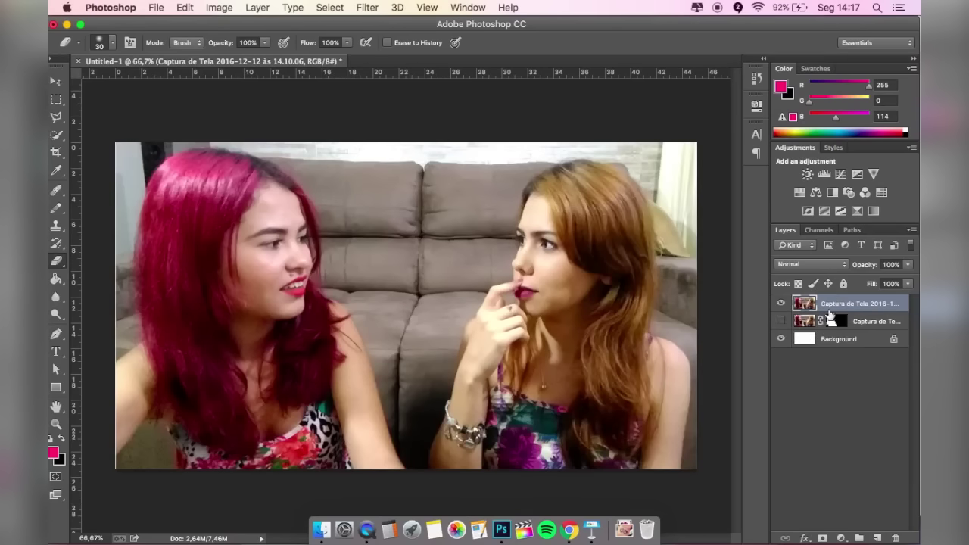
{"action": "left_click", "coordinate": [782, 322]}
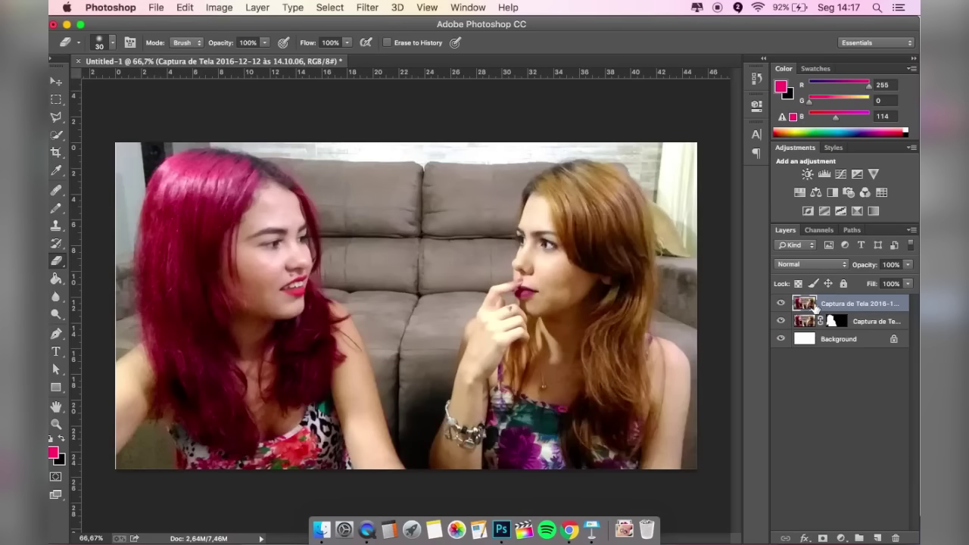
{"action": "left_click", "coordinate": [57, 134]}
Select the right woman, nudge her cut-out left, and move the left woman's cut-out further left.
{"action": "mouse_move", "coordinate": [529, 208]}
{"action": "left_mouse_down"}
{"action": "mouse_move", "coordinate": [532, 216]}
{"action": "mouse_move", "coordinate": [583, 195]}
{"action": "mouse_move", "coordinate": [610, 216]}
{"action": "mouse_move", "coordinate": [605, 366]}
{"action": "mouse_move", "coordinate": [638, 432]}
{"action": "mouse_move", "coordinate": [532, 432]}
{"action": "mouse_move", "coordinate": [467, 448]}
{"action": "mouse_move", "coordinate": [474, 405]}
{"action": "left_mouse_up"}
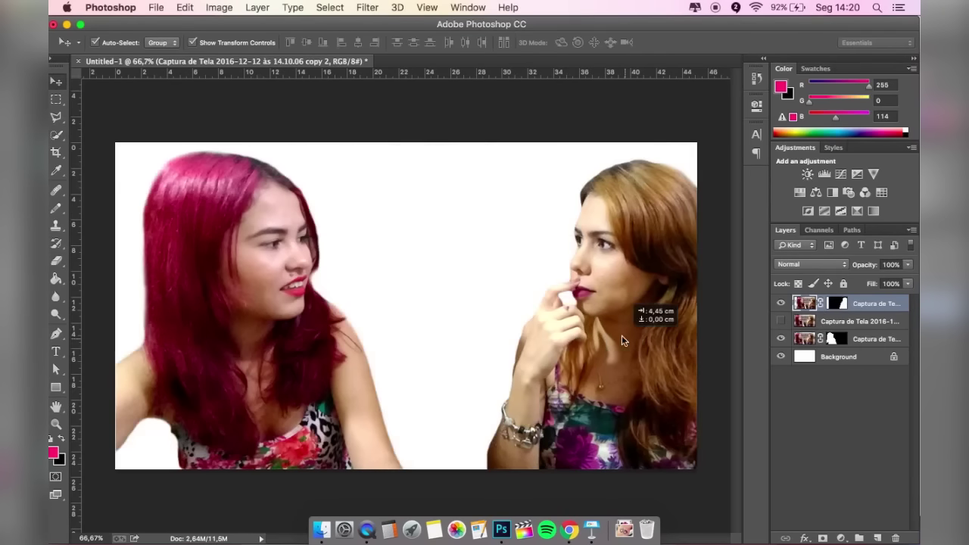
{"action": "left_click_drag", "start_coordinate": [621, 336], "coordinate": [618, 338]}
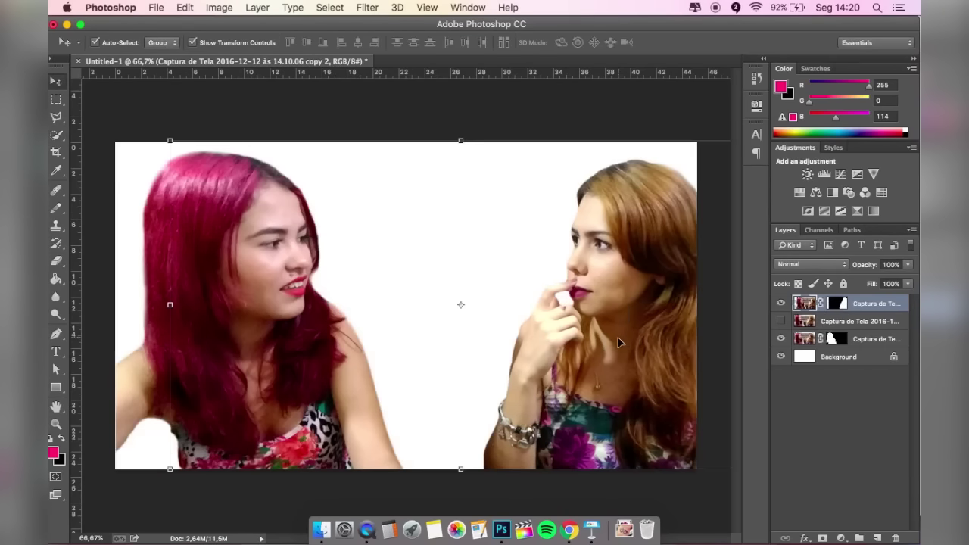
{"action": "left_click", "coordinate": [286, 361]}
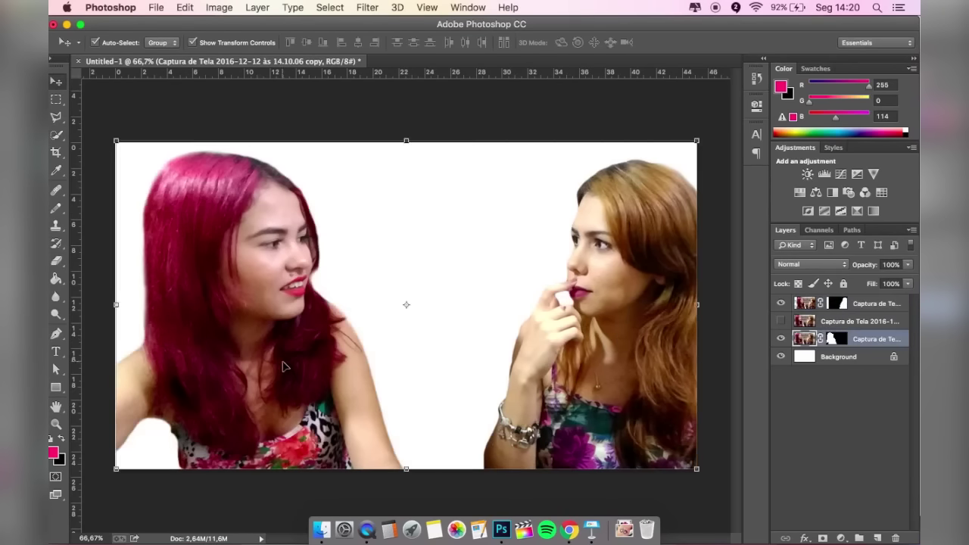
{"action": "left_click_drag", "start_coordinate": [287, 363], "coordinate": [235, 362]}
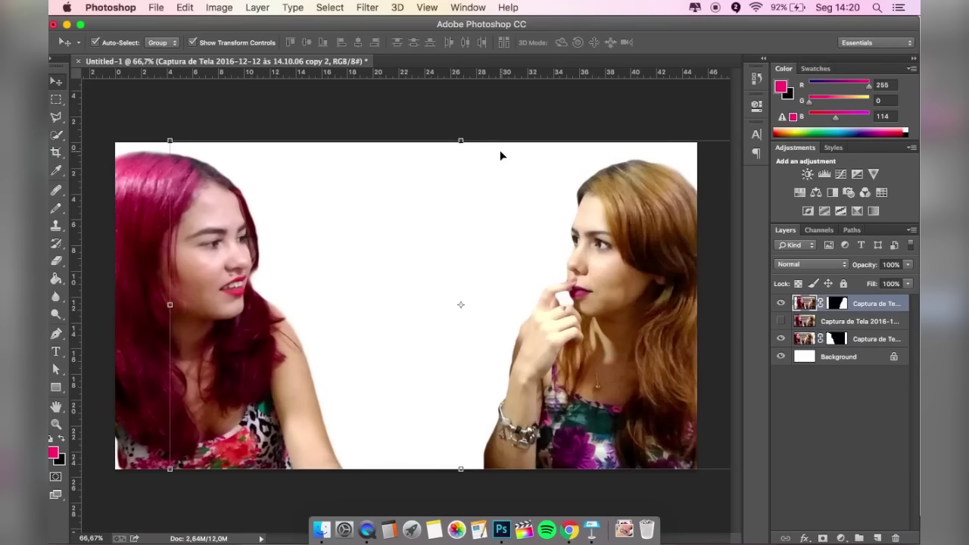
{"action": "left_click", "coordinate": [197, 276]}
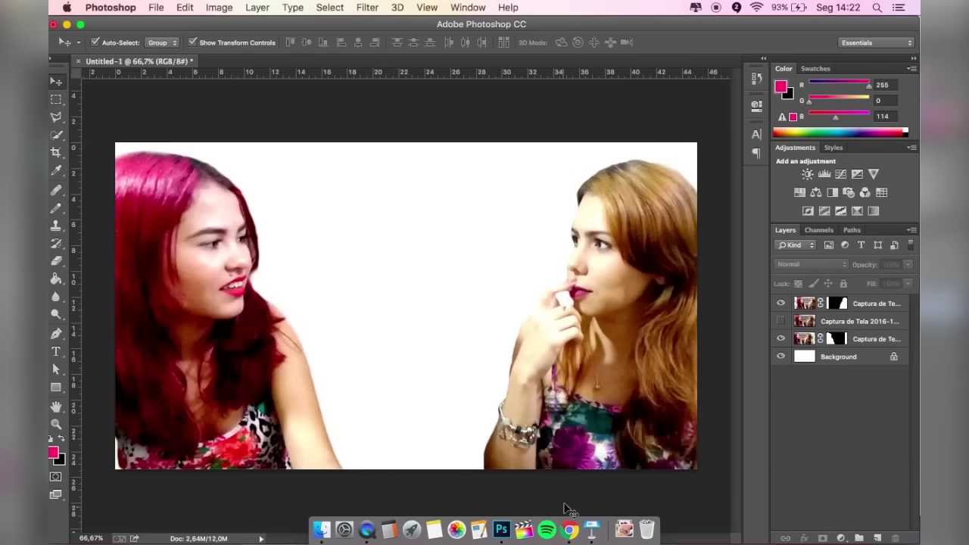
{"action": "left_click", "coordinate": [569, 529]}
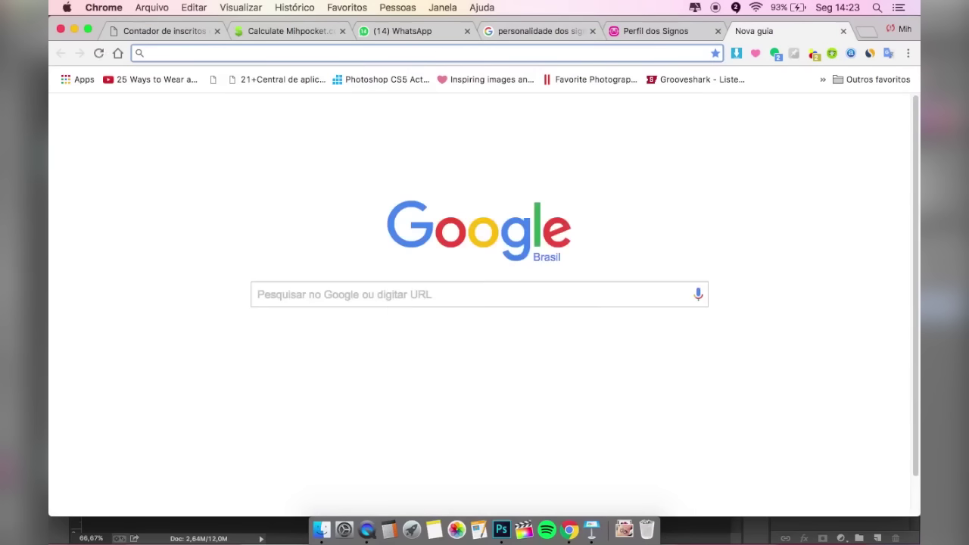
Search Google for 'background'.
{"action": "type", "text": "backe"}
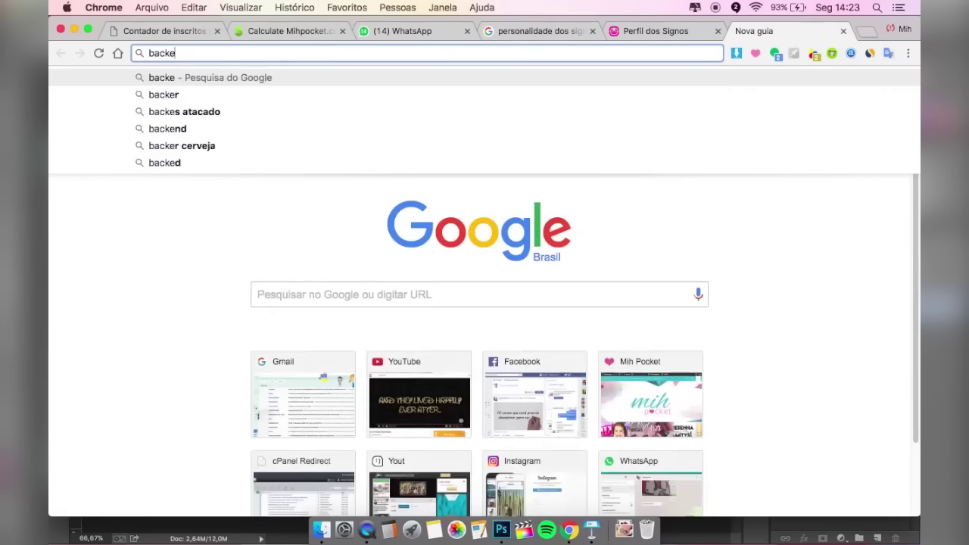
{"action": "key", "text": "BackSpace"}
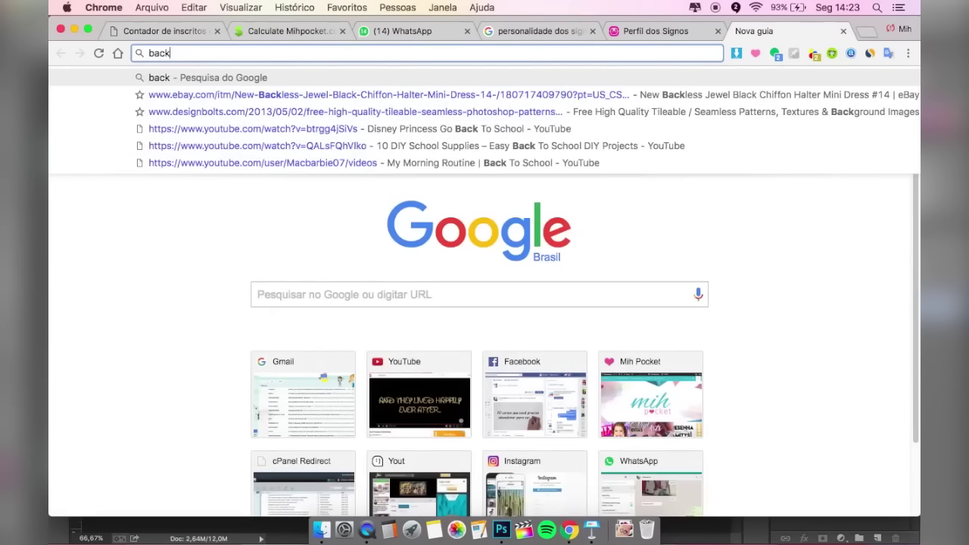
{"action": "type", "text": "grou"}
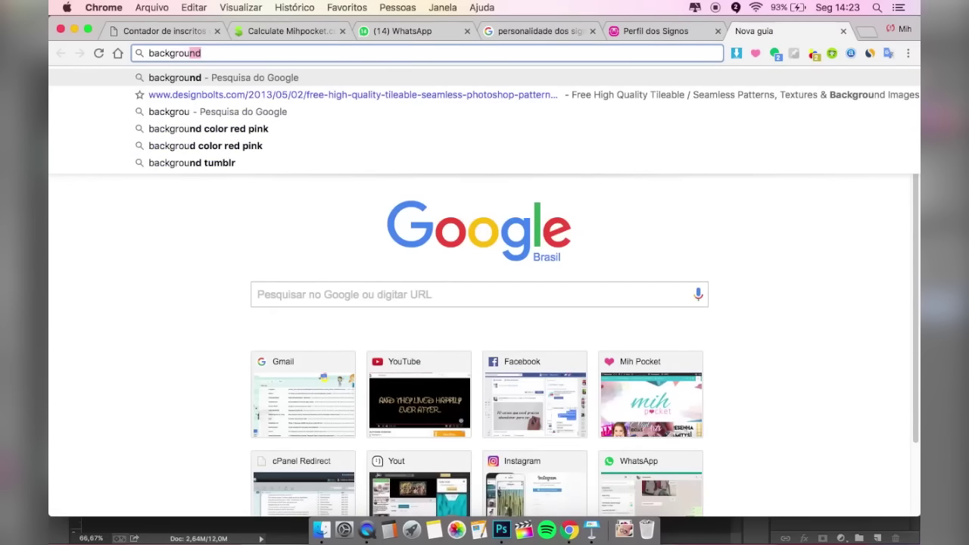
{"action": "key", "text": "Return"}
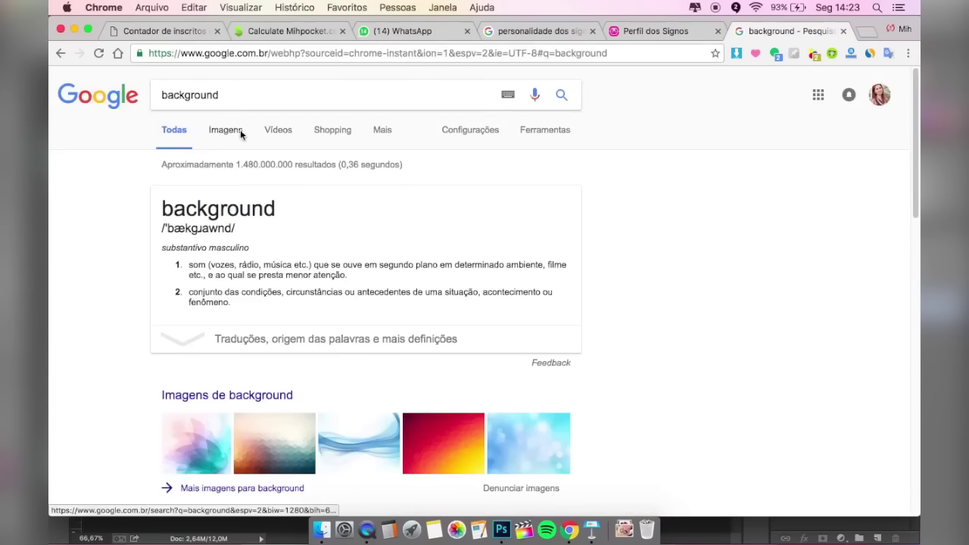
Filter the image results to Large and copy the red-and-cyan abstract background image.
{"action": "left_click", "coordinate": [225, 130]}
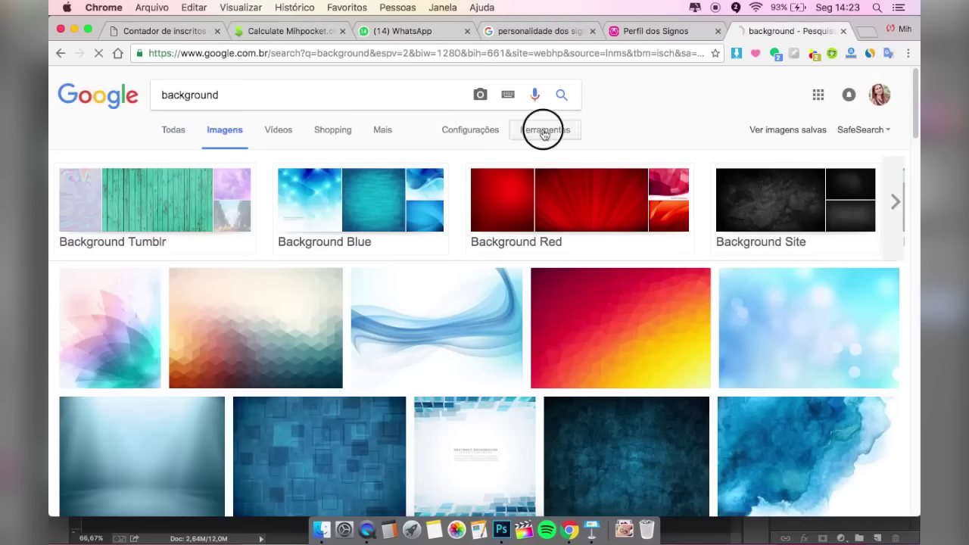
{"action": "left_click", "coordinate": [544, 132]}
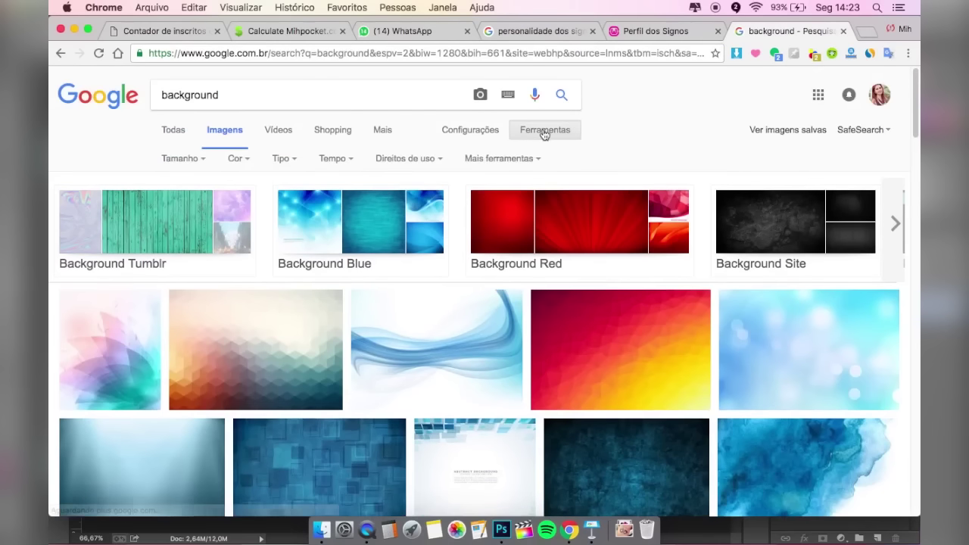
{"action": "left_click", "coordinate": [197, 160]}
{"action": "left_click", "coordinate": [184, 199]}
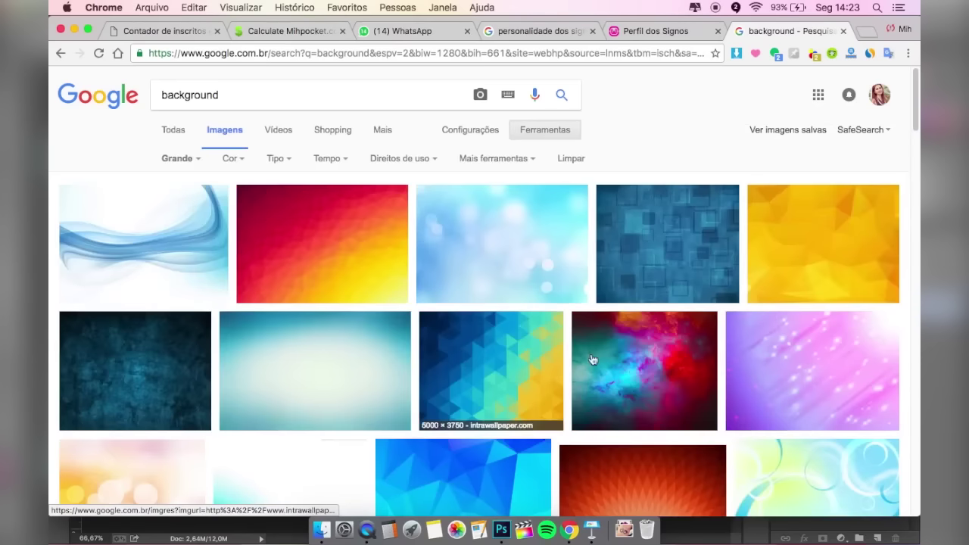
{"action": "scroll", "coordinate": [719, 325], "scroll_direction": "down", "scroll_amount": 3}
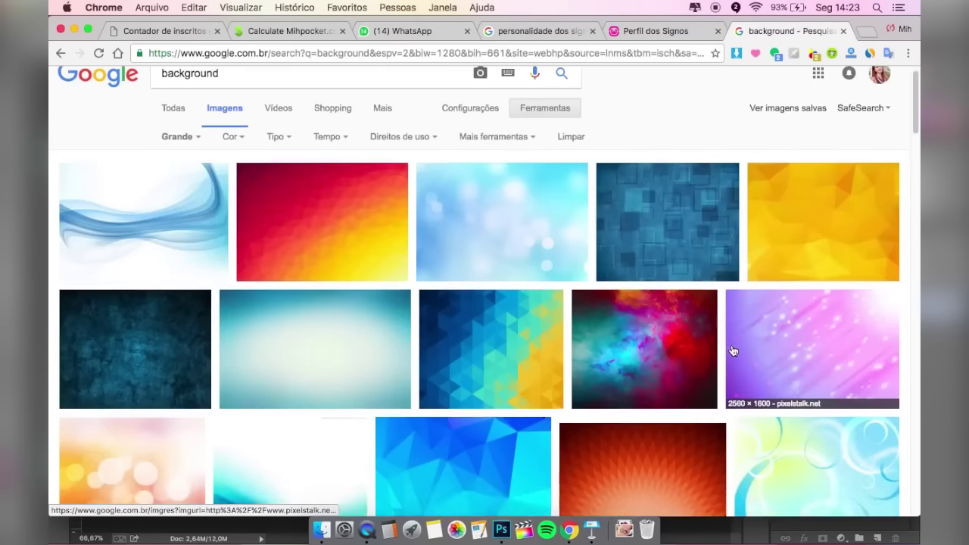
{"action": "scroll", "coordinate": [731, 349], "scroll_direction": "up", "scroll_amount": 1}
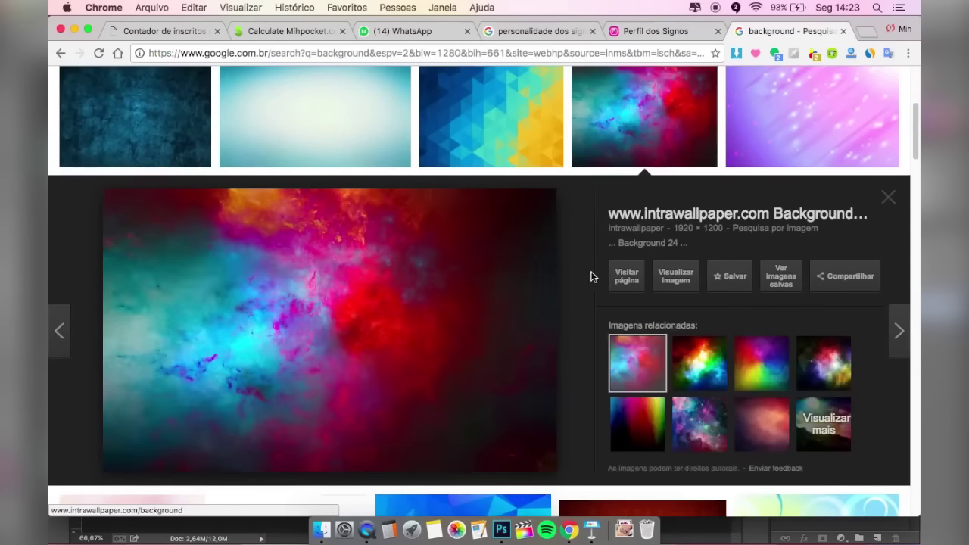
{"action": "right_click", "coordinate": [361, 277]}
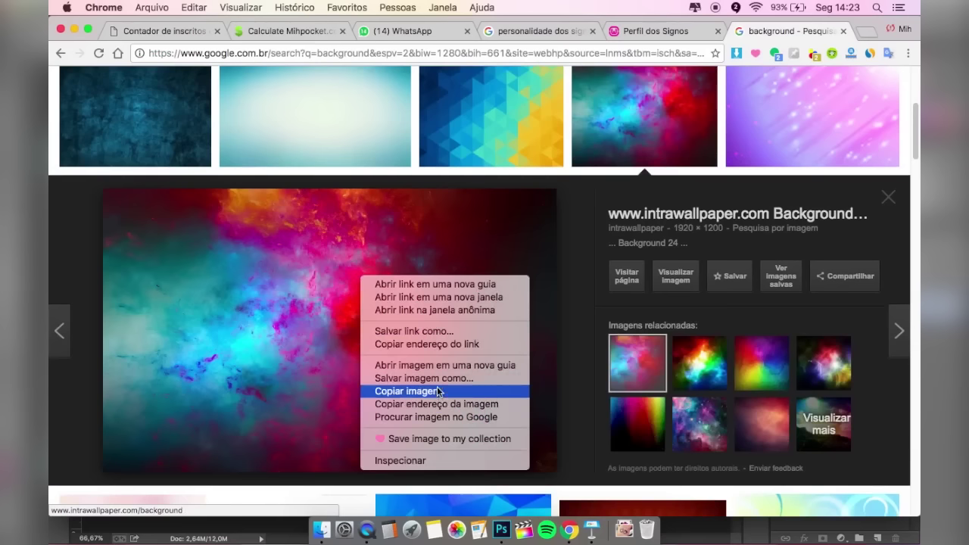
{"action": "left_click", "coordinate": [428, 391]}
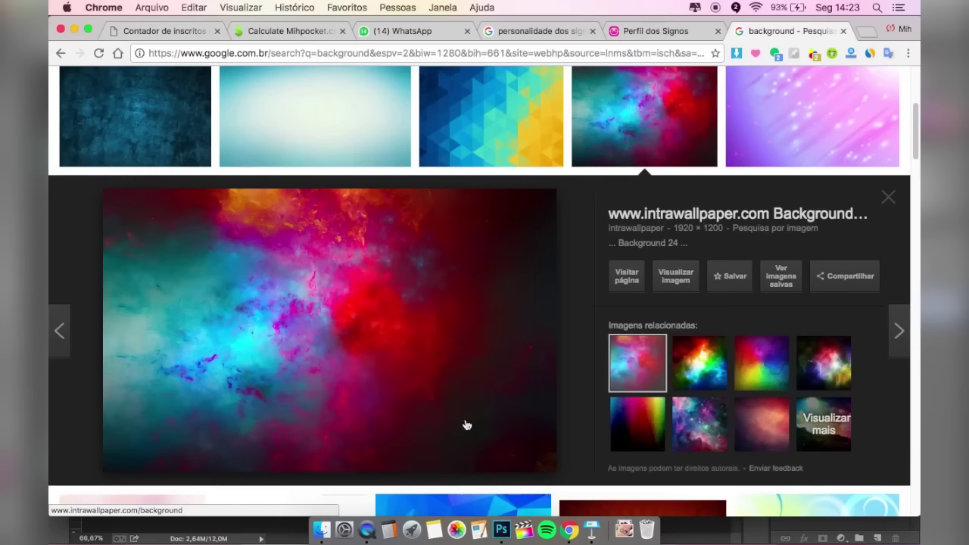
Paste the abstract background above the white Background layer and shift it left.
{"action": "left_click", "coordinate": [512, 528]}
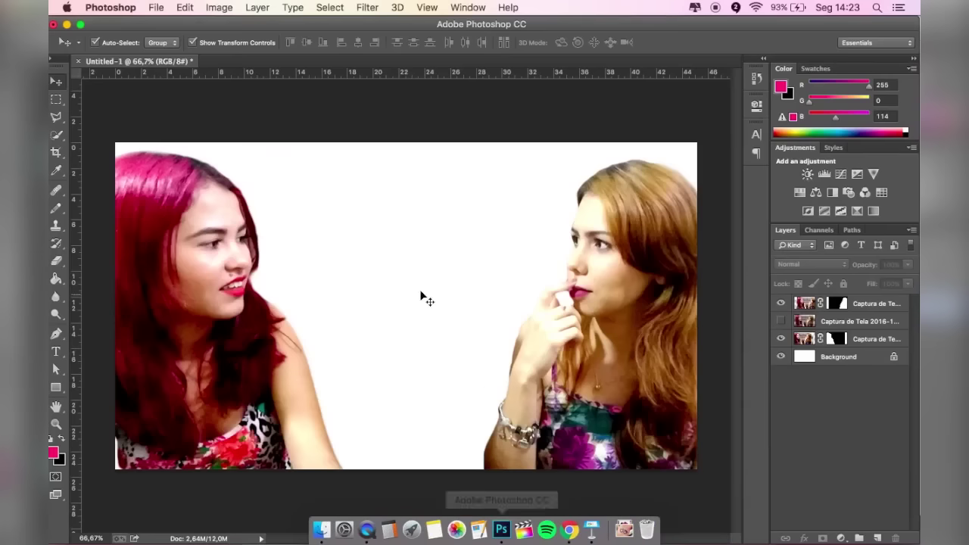
{"action": "left_click", "coordinate": [855, 358]}
{"action": "key", "text": "super+v"}
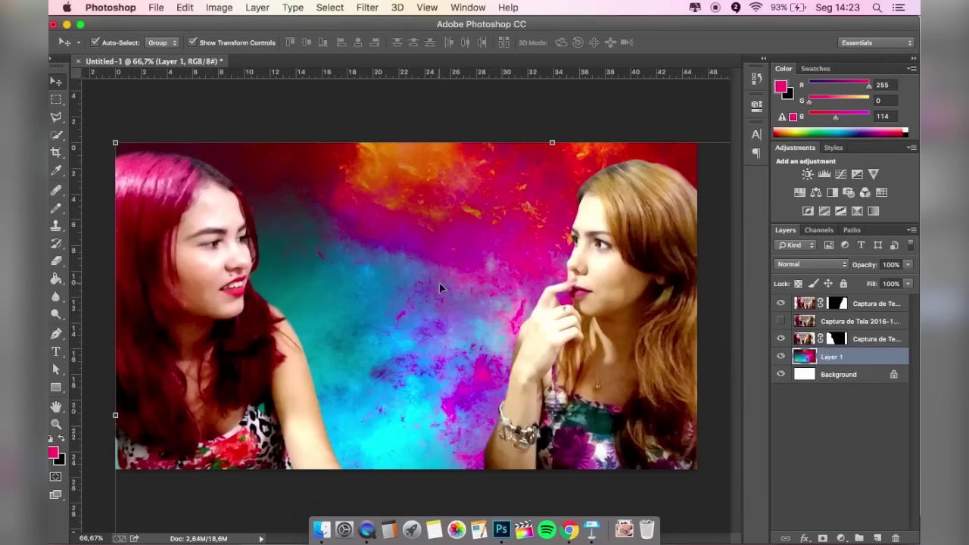
{"action": "left_click_drag", "start_coordinate": [443, 293], "coordinate": [401, 287]}
{"action": "left_click", "coordinate": [551, 496]}
{"action": "left_click", "coordinate": [560, 529]}
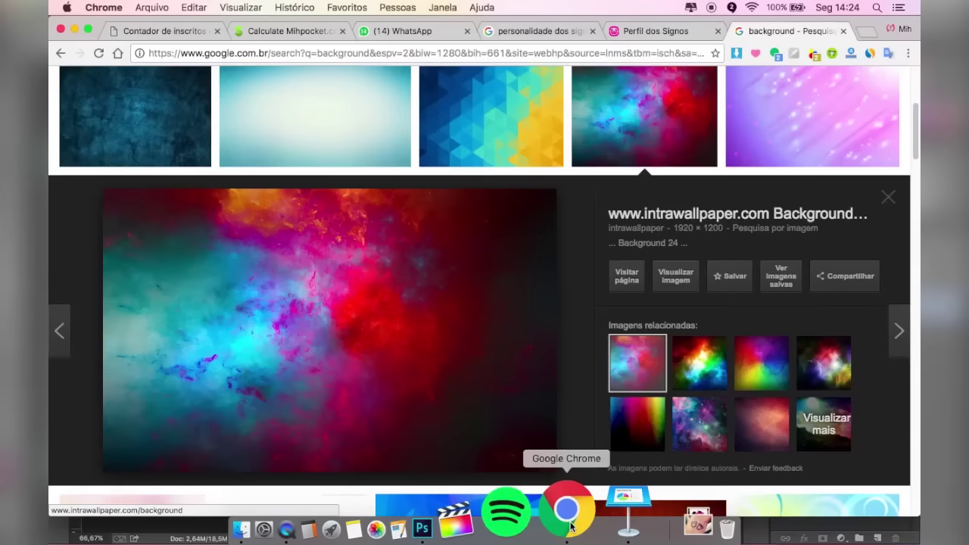
Select the white area around the Filmora F logo with the Magic Wand and delete it.
{"action": "scroll", "coordinate": [562, 321], "scroll_direction": "up", "scroll_amount": 5}
{"action": "left_click", "coordinate": [264, 99]}
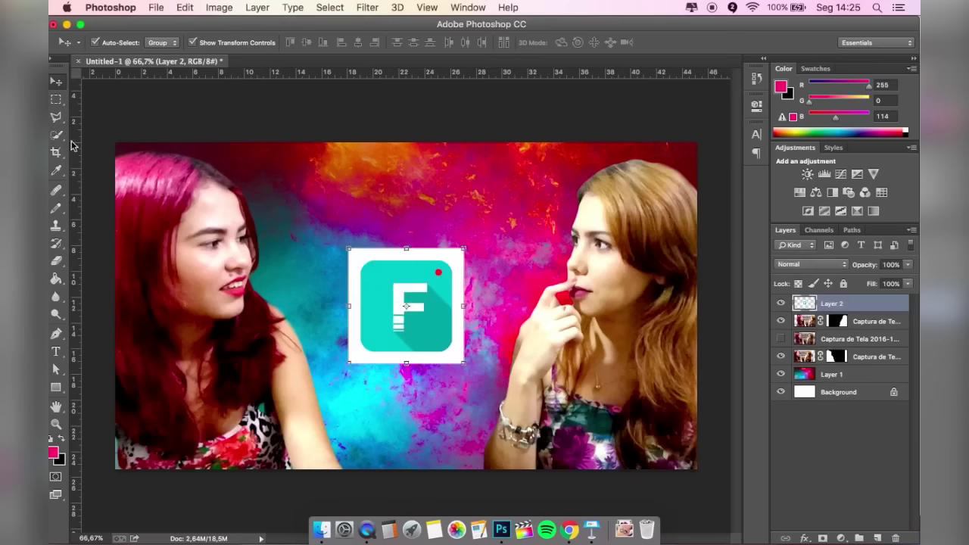
{"action": "left_click", "coordinate": [57, 135]}
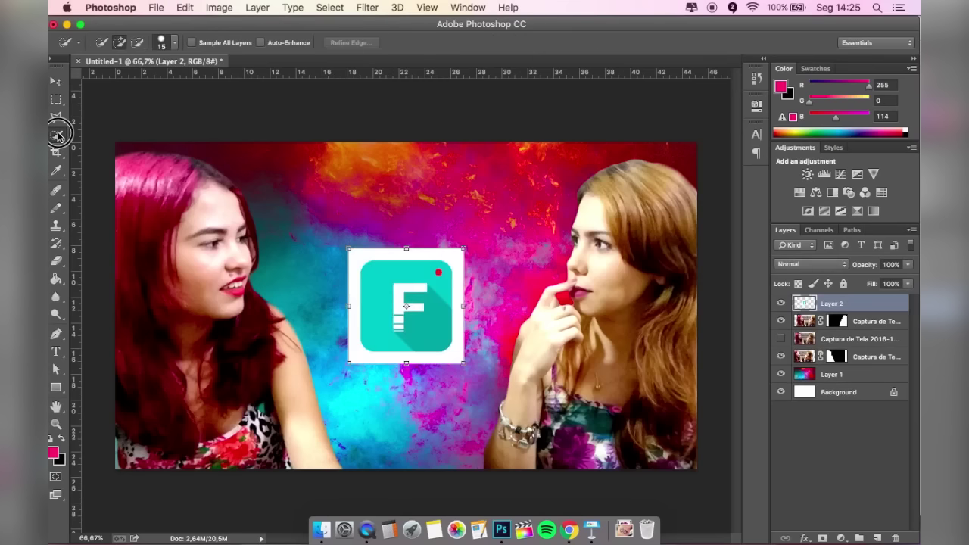
{"action": "left_click", "coordinate": [58, 135]}
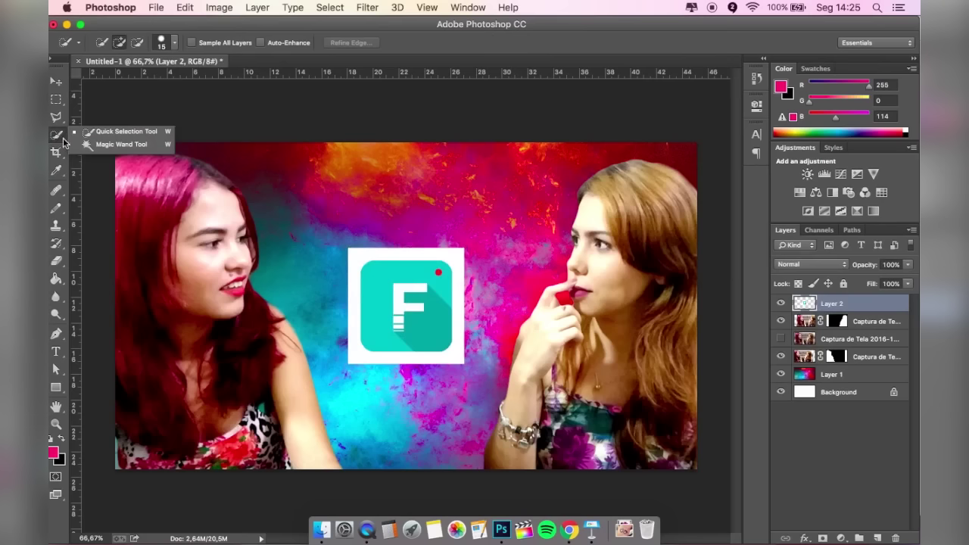
{"action": "left_click", "coordinate": [103, 145]}
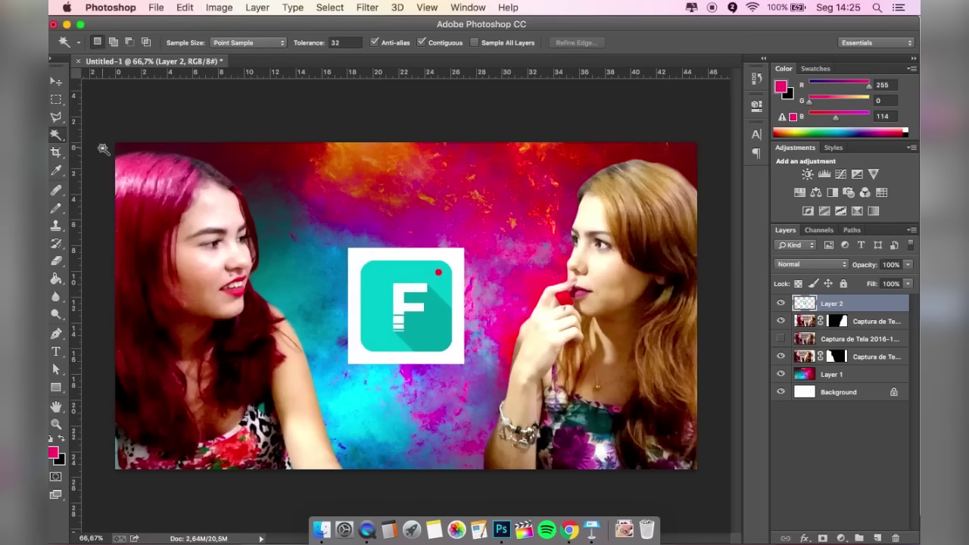
{"action": "left_click", "coordinate": [357, 256]}
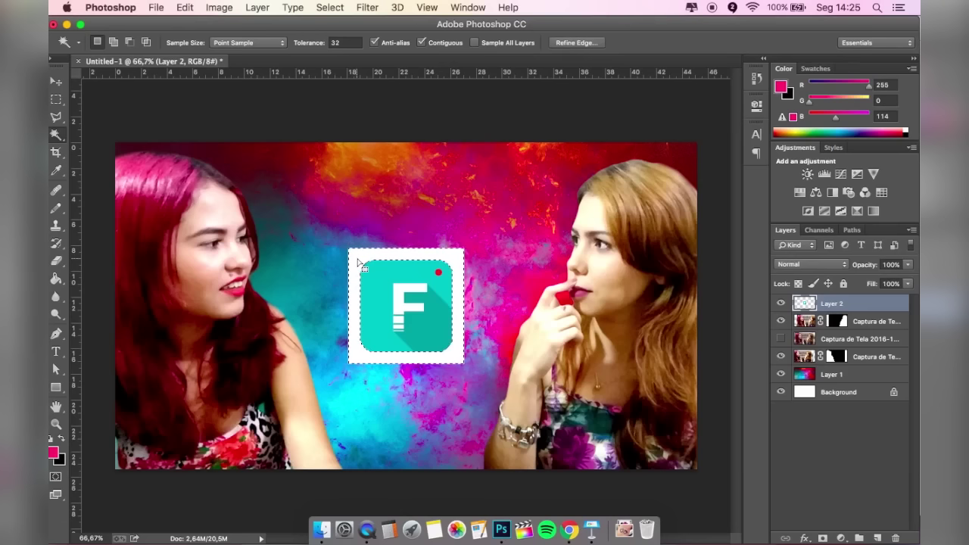
{"action": "key", "text": "Delete"}
Deselect and move the F logo up and left of the centre.
{"action": "key", "text": "v"}
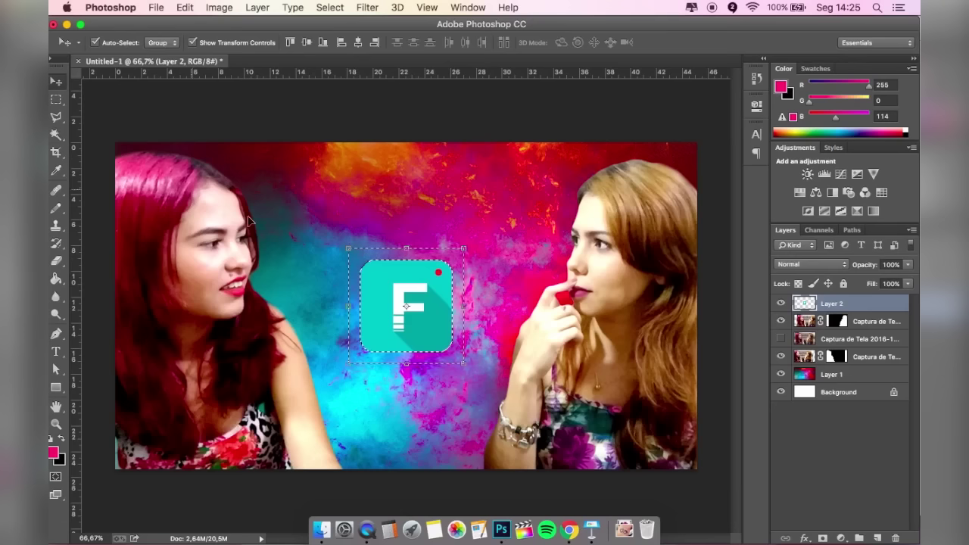
{"action": "key", "text": "super+d"}
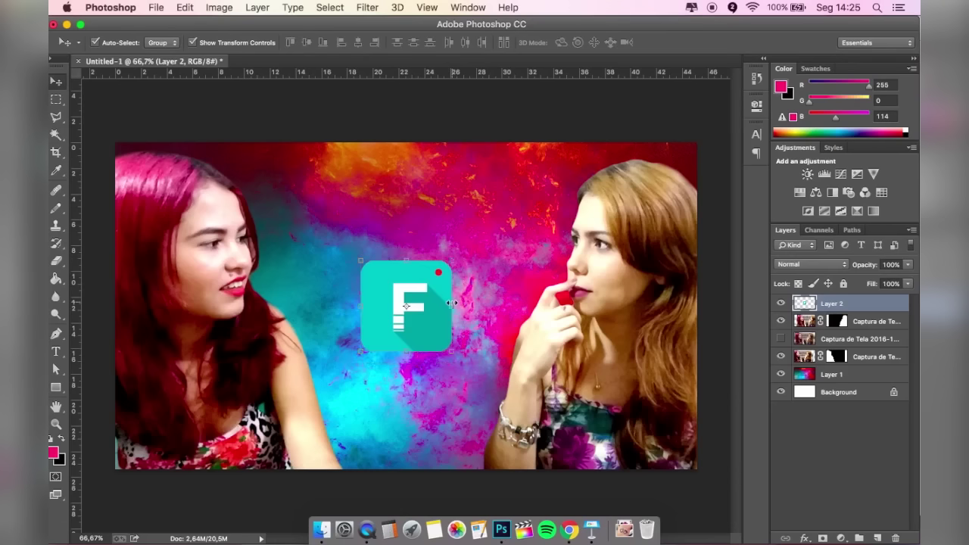
{"action": "left_click_drag", "start_coordinate": [451, 303], "coordinate": [385, 212]}
{"action": "left_click", "coordinate": [55, 386]}
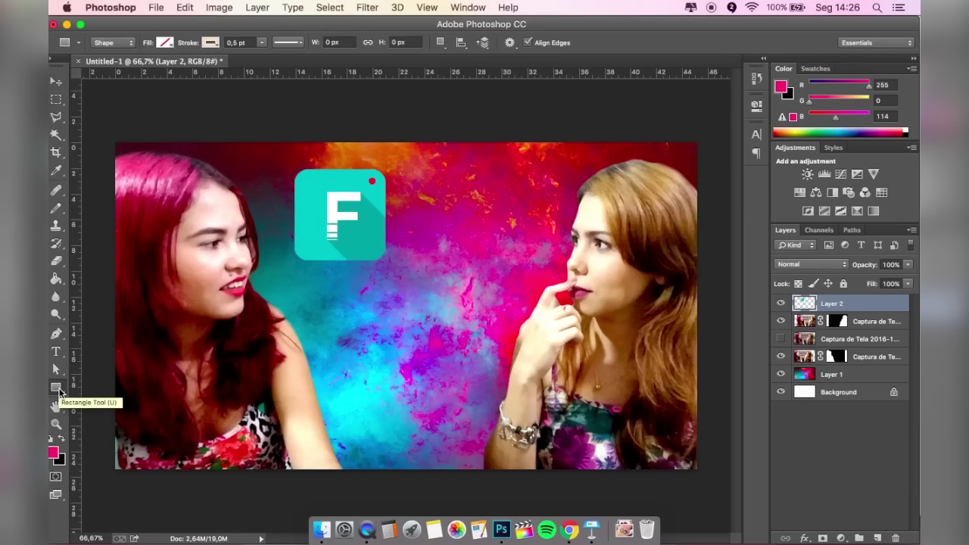
Switch to the Custom Shape tool and pick the bold X shape instead of the heart.
{"action": "left_click", "coordinate": [59, 390]}
{"action": "left_click", "coordinate": [59, 391]}
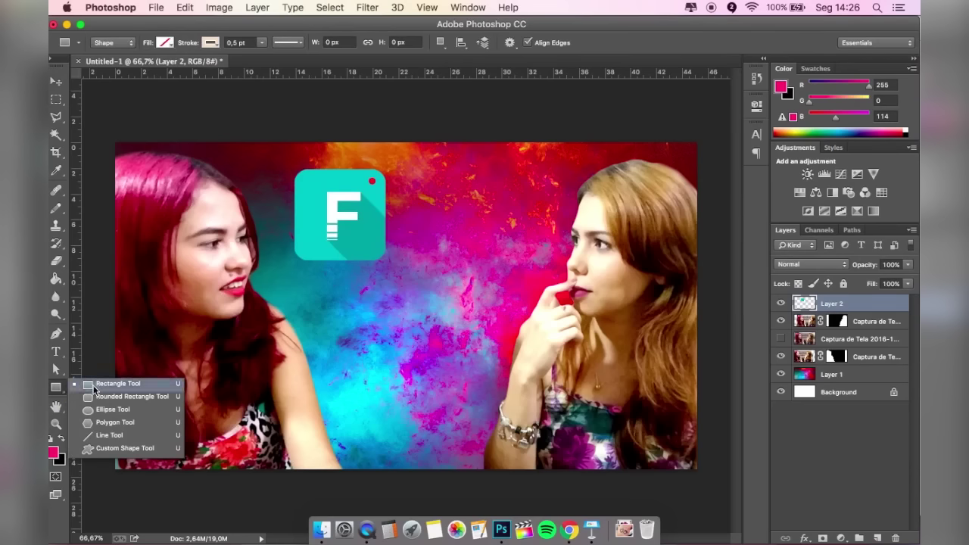
{"action": "left_click", "coordinate": [140, 449]}
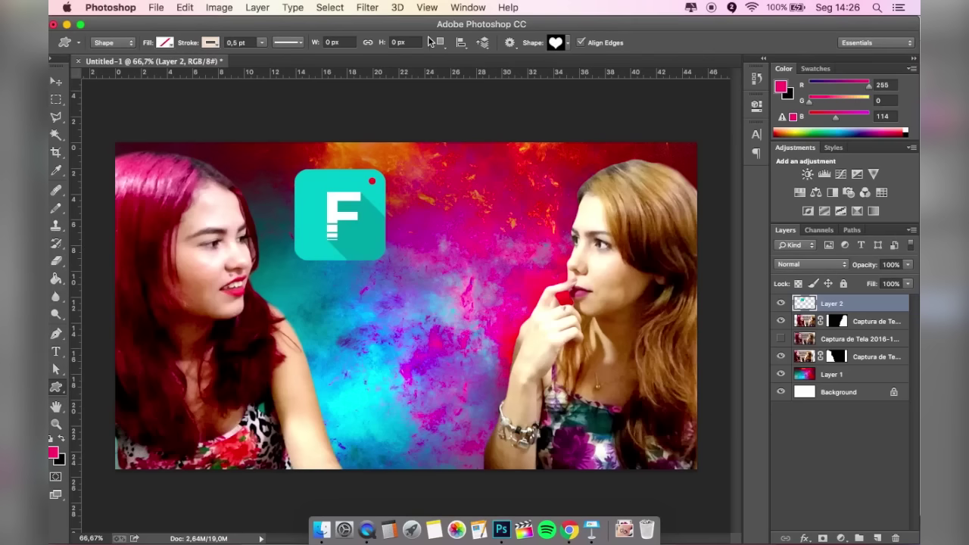
{"action": "left_click", "coordinate": [567, 45]}
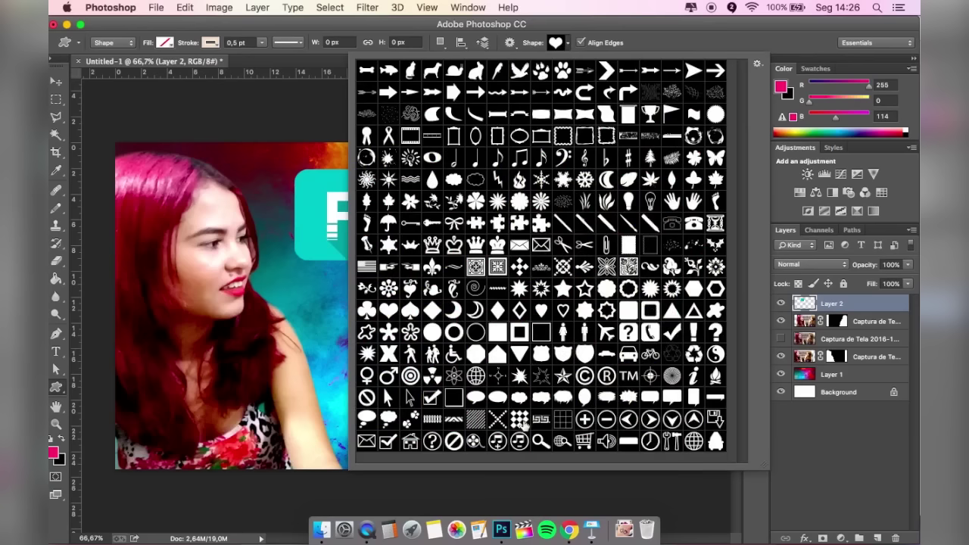
{"action": "left_click", "coordinate": [389, 354]}
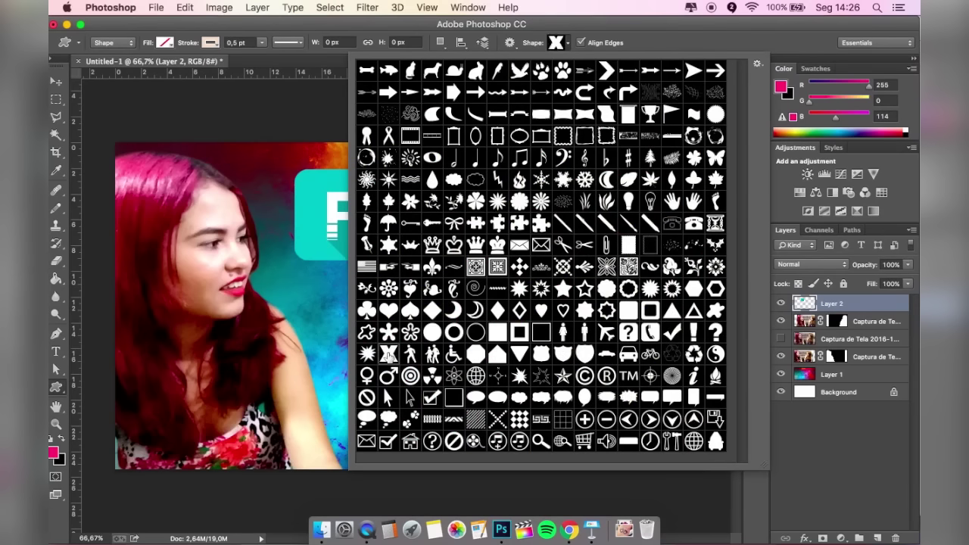
{"action": "key", "text": "Return"}
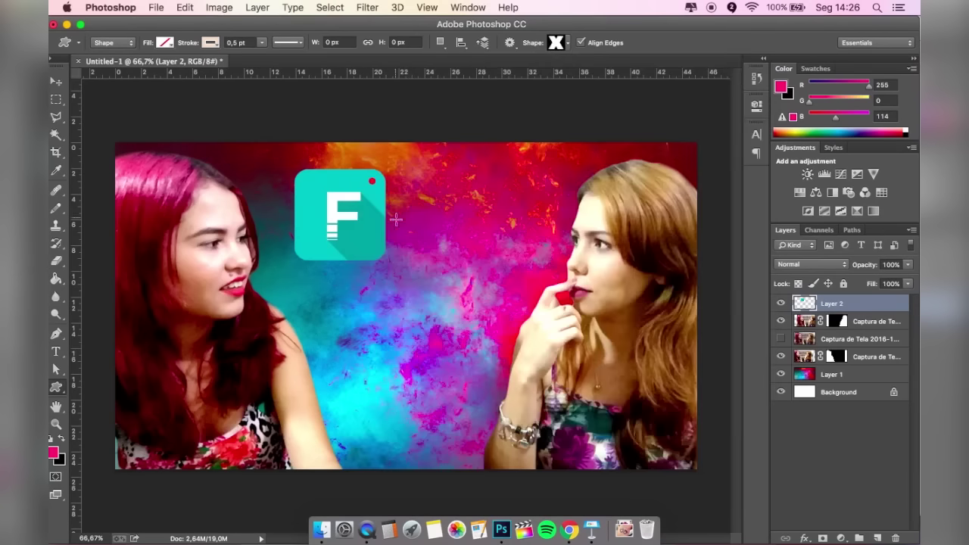
Draw a proportional X shape right of the F logo with no fill.
{"action": "mouse_move", "coordinate": [401, 203]}
{"action": "left_mouse_down"}
{"action": "mouse_move", "coordinate": [472, 324]}
{"action": "mouse_move", "coordinate": [437, 237]}
{"action": "mouse_move", "coordinate": [480, 340]}
{"action": "mouse_move", "coordinate": [407, 217]}
{"action": "mouse_move", "coordinate": [459, 284]}
{"action": "mouse_move", "coordinate": [579, 353]}
{"action": "mouse_move", "coordinate": [507, 288]}
{"action": "left_mouse_up"}
{"action": "key", "text": "shift"}
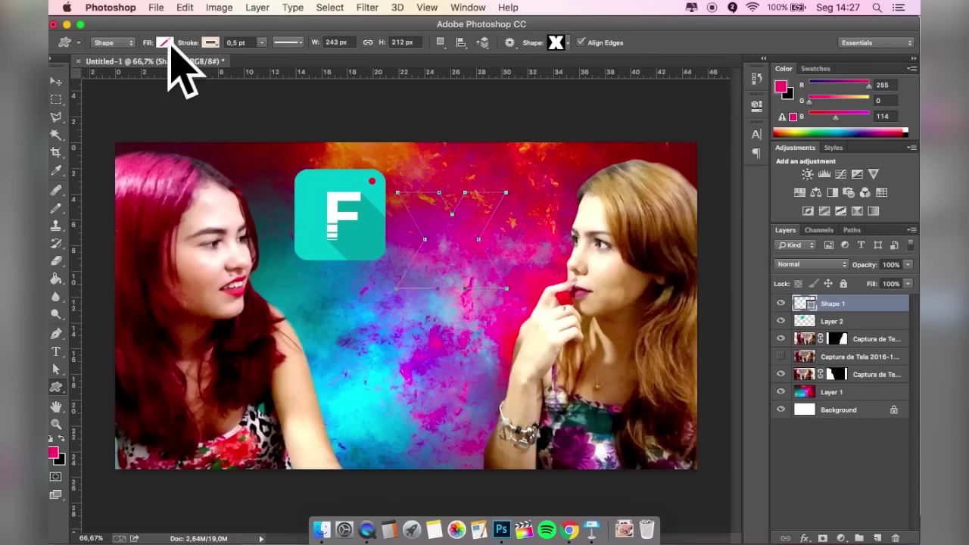
{"action": "left_click", "coordinate": [164, 42]}
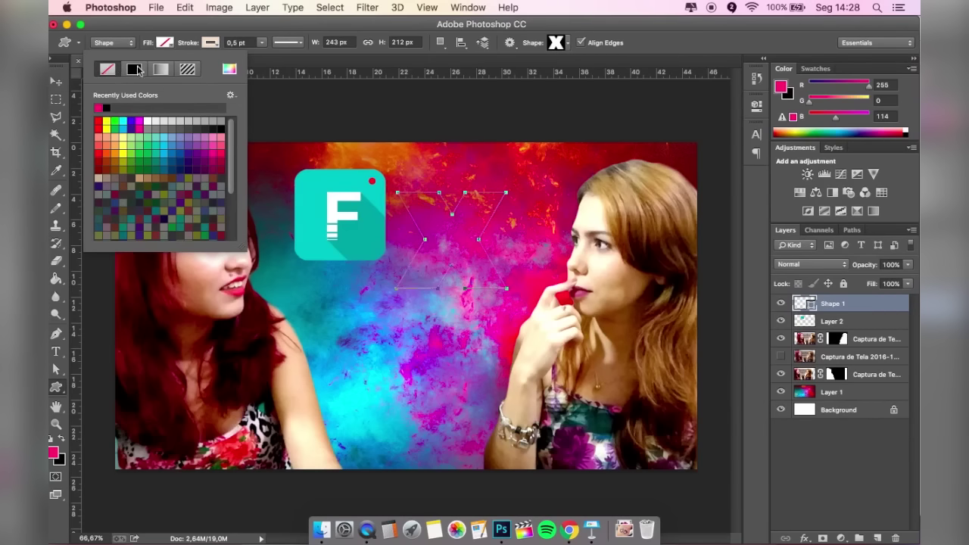
{"action": "left_click", "coordinate": [135, 70]}
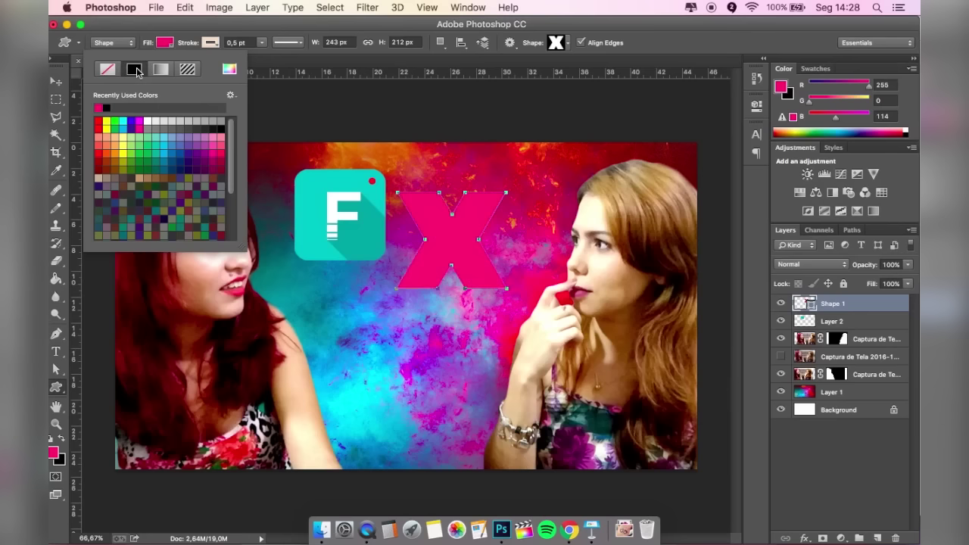
{"action": "left_click", "coordinate": [108, 69]}
Give the X a white outline about 27 pt thick.
{"action": "left_click", "coordinate": [209, 42]}
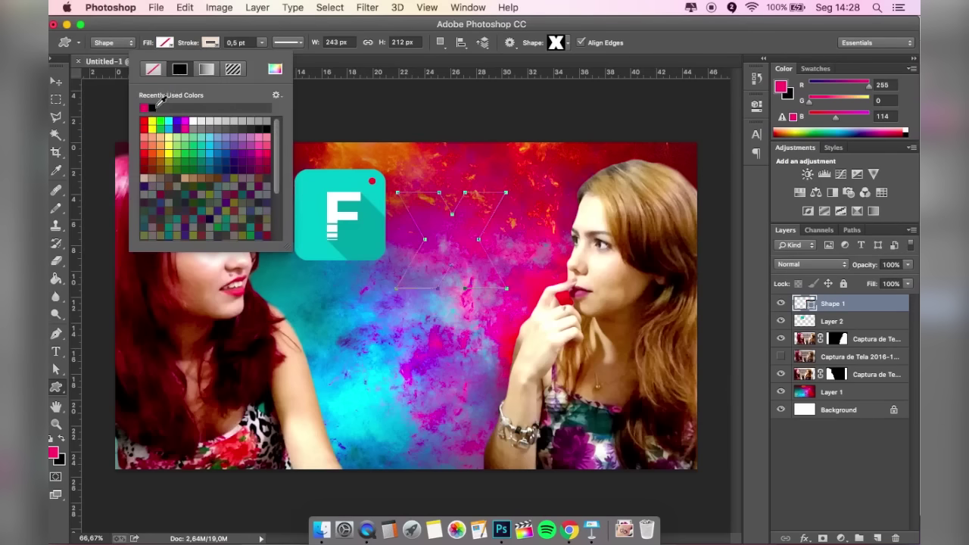
{"action": "left_click", "coordinate": [152, 107]}
{"action": "left_click", "coordinate": [262, 43]}
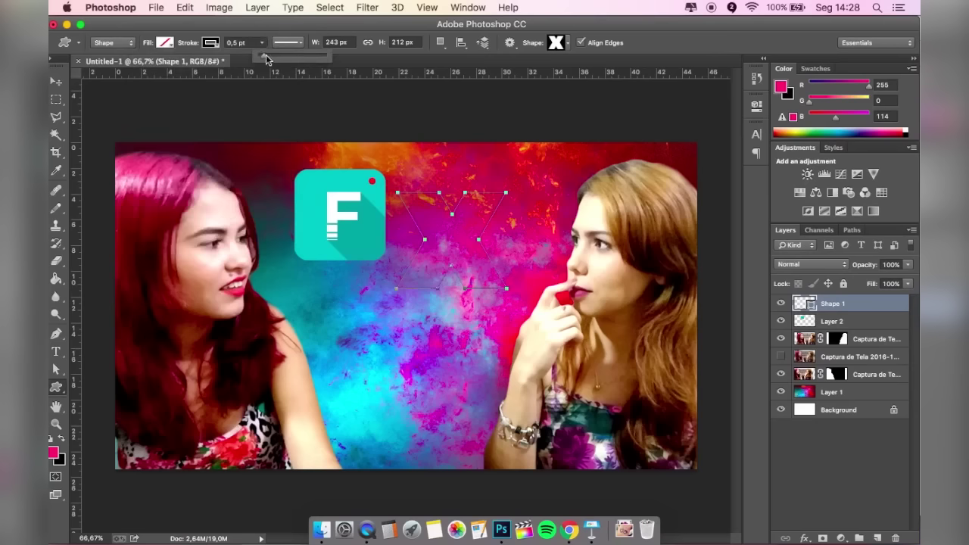
{"action": "left_click_drag", "start_coordinate": [266, 59], "coordinate": [278, 59]}
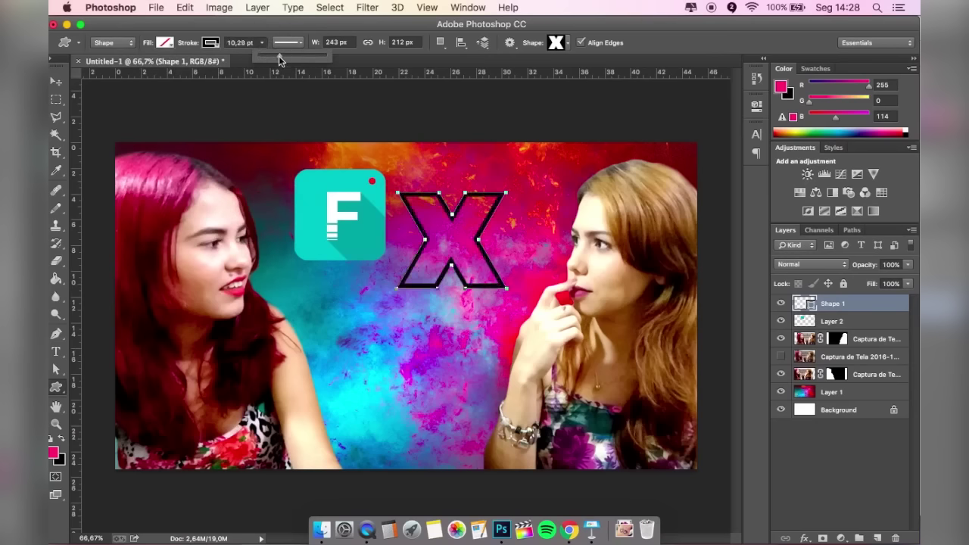
{"action": "left_click_drag", "start_coordinate": [278, 56], "coordinate": [298, 60]}
{"action": "left_click", "coordinate": [210, 42]}
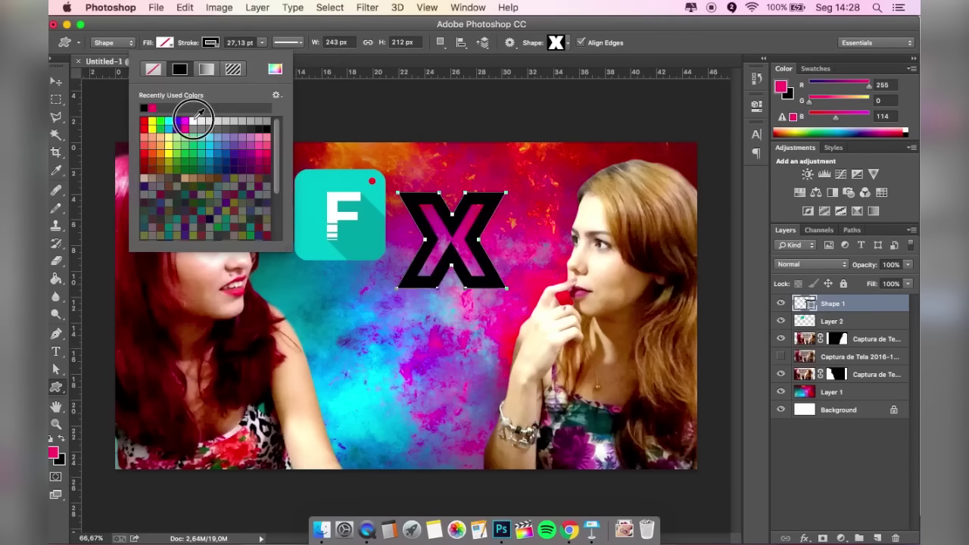
{"action": "left_click", "coordinate": [193, 121]}
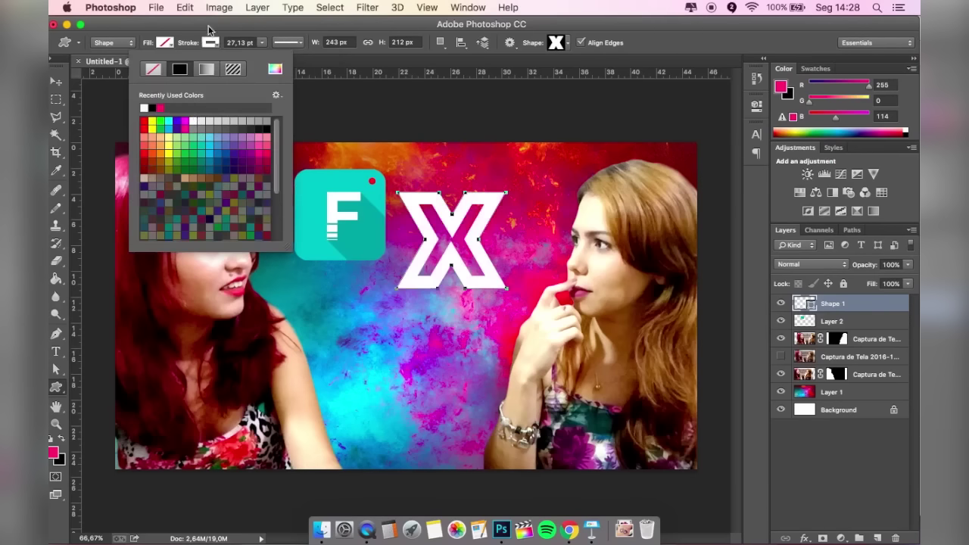
{"action": "key", "text": "v"}
Go to the browser's image results and select 'filmora' in the search query.
{"action": "left_click", "coordinate": [570, 530]}
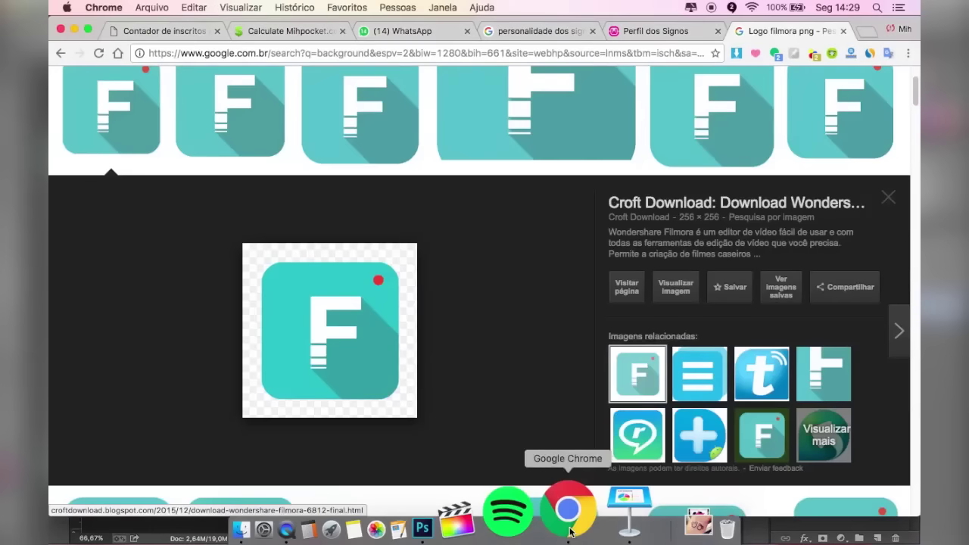
{"action": "scroll", "coordinate": [408, 245], "scroll_direction": "up", "scroll_amount": 3}
{"action": "double_click", "coordinate": [222, 98]}
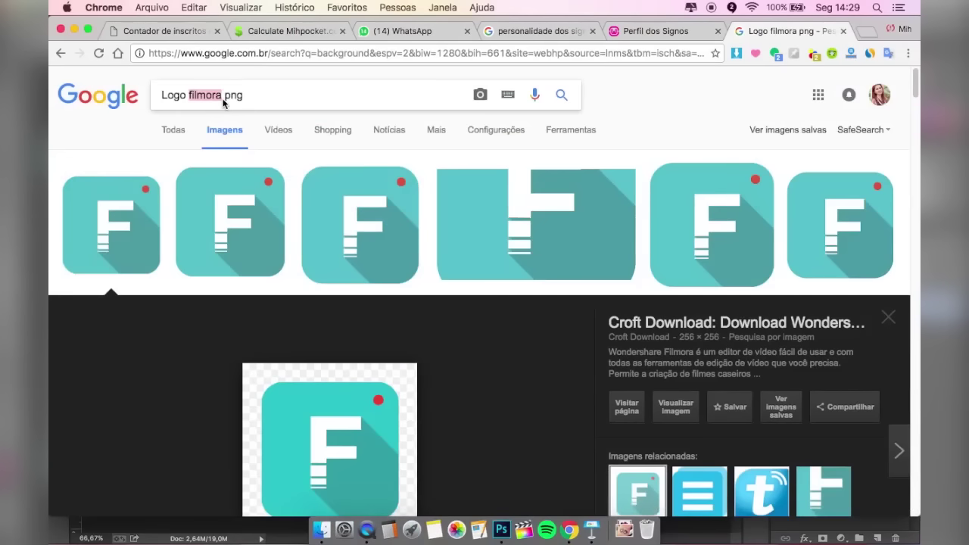
Delete the clapperboard logo's white square using Quick Selection and move the logo above-right of the X.
{"action": "type", "text": "f"}
{"action": "key", "text": "super+Tab"}
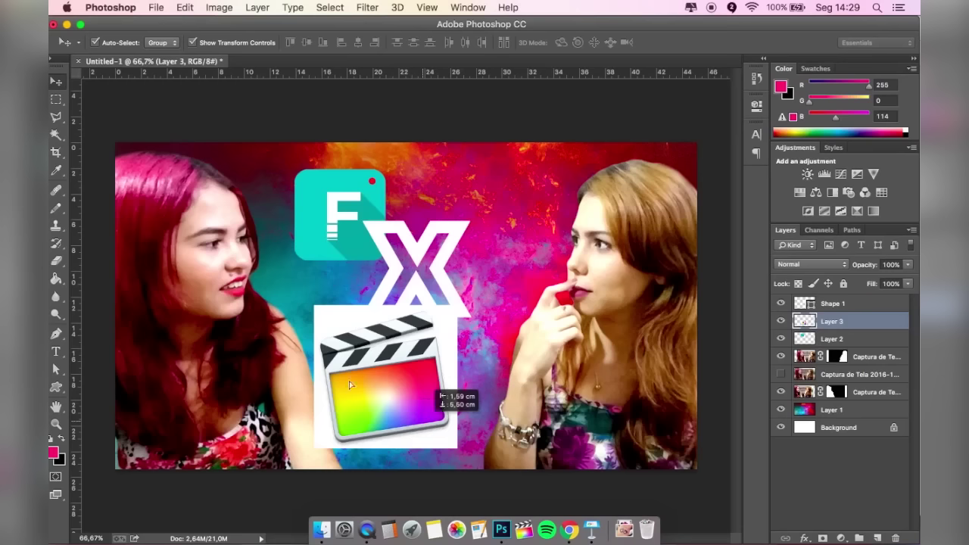
{"action": "left_click", "coordinate": [57, 136]}
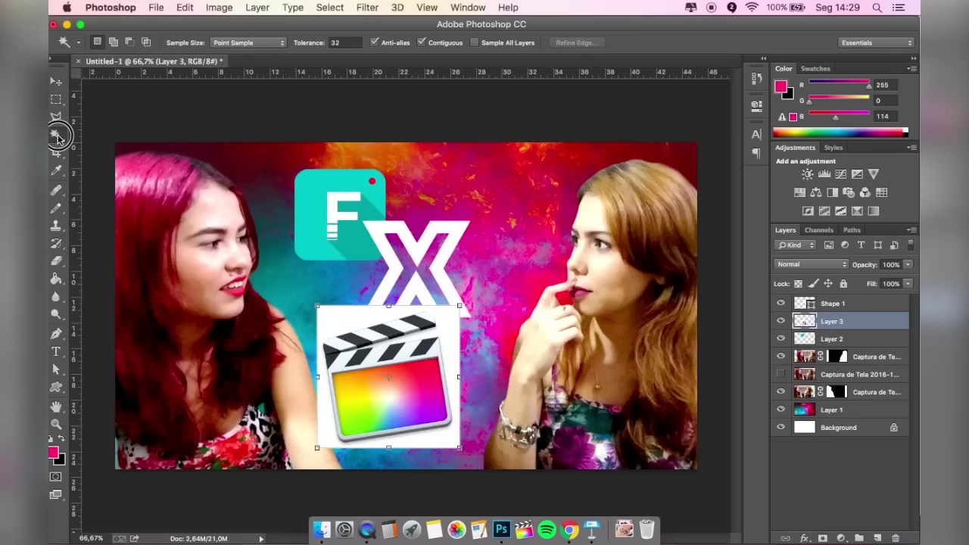
{"action": "left_click", "coordinate": [102, 129]}
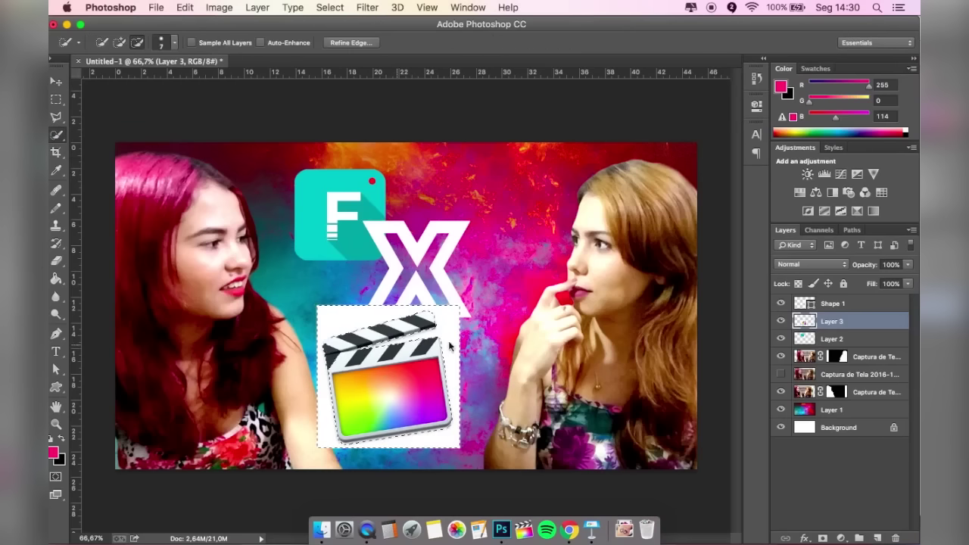
{"action": "key", "text": "Delete"}
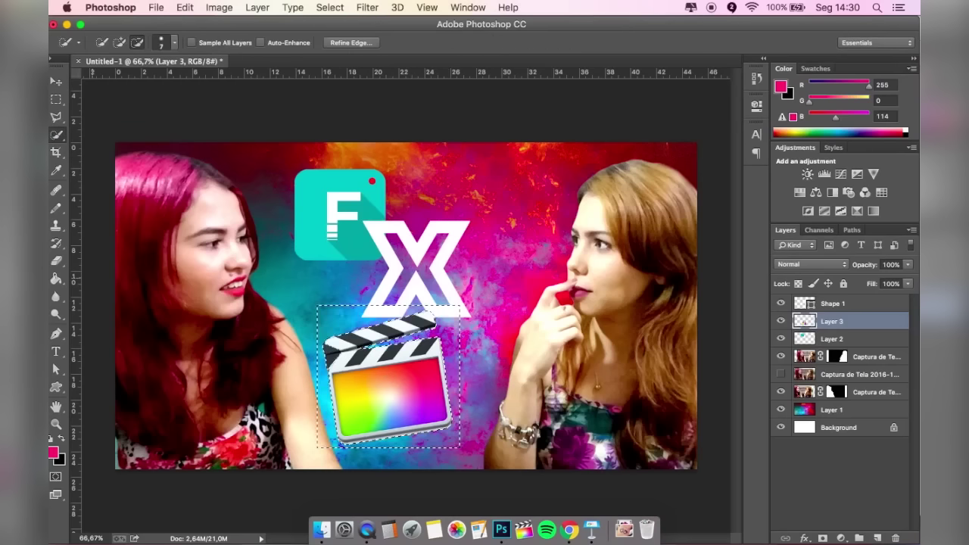
{"action": "key", "text": "super+d"}
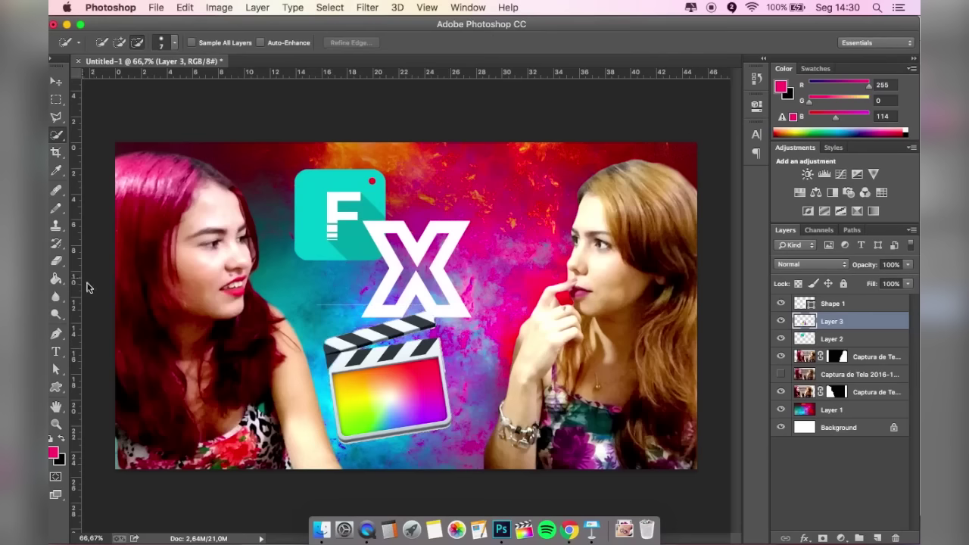
{"action": "key", "text": "v"}
{"action": "left_click_drag", "start_coordinate": [386, 378], "coordinate": [489, 223]}
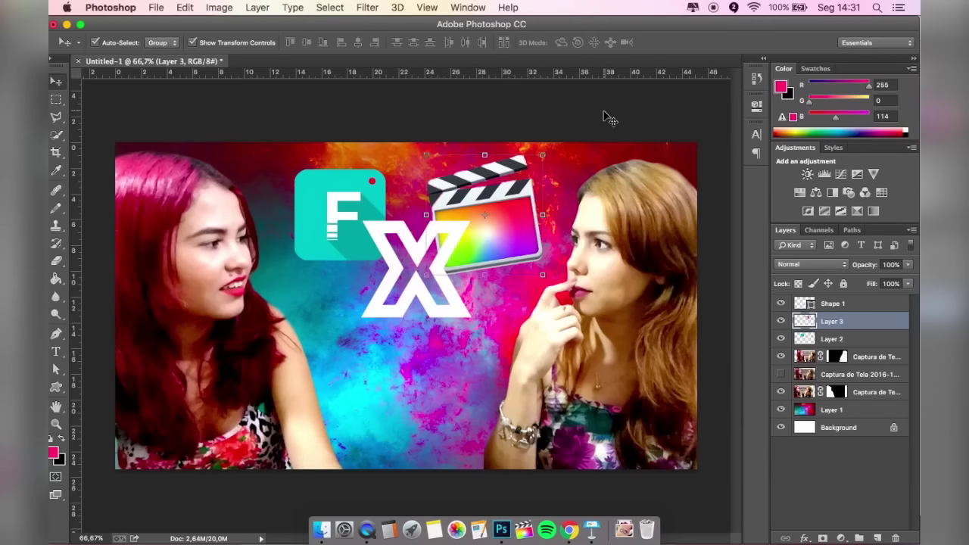
{"action": "left_click", "coordinate": [416, 265]}
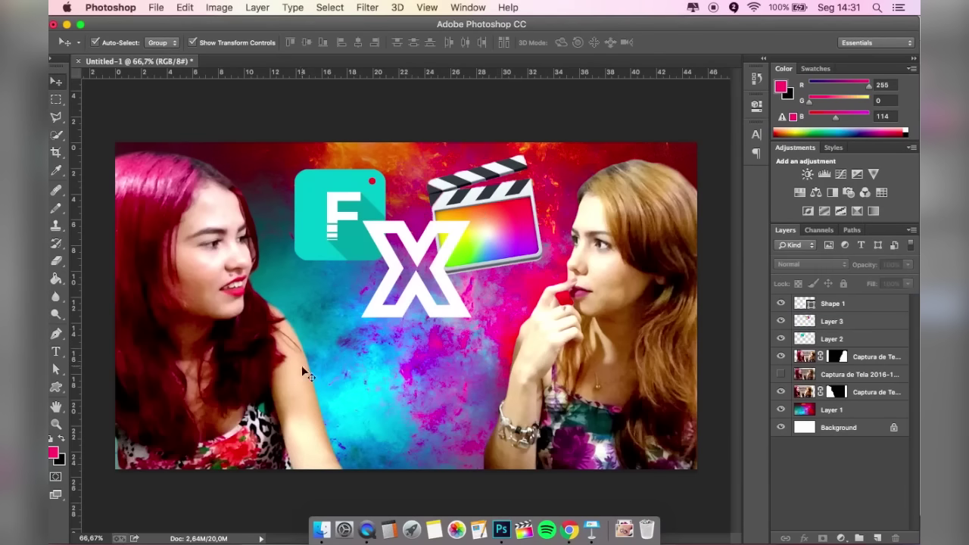
Add a 'Filmora' text layer in Chalkboard SE just below the white X.
{"action": "left_click", "coordinate": [57, 353]}
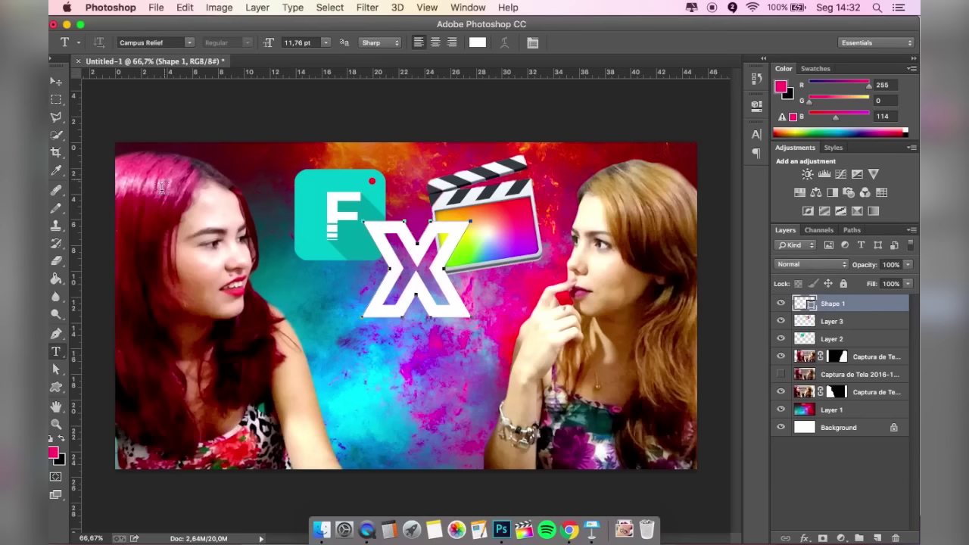
{"action": "left_click", "coordinate": [190, 43]}
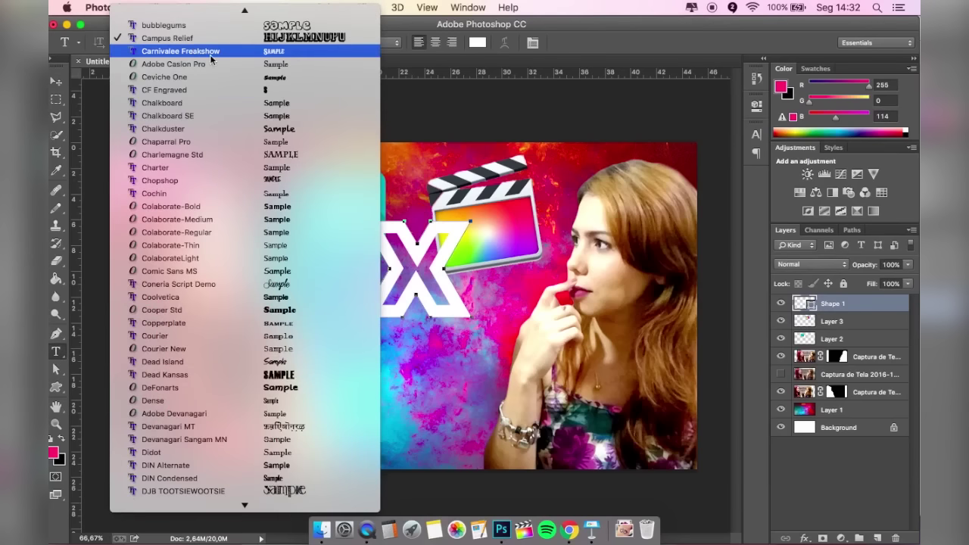
{"action": "left_click", "coordinate": [232, 115]}
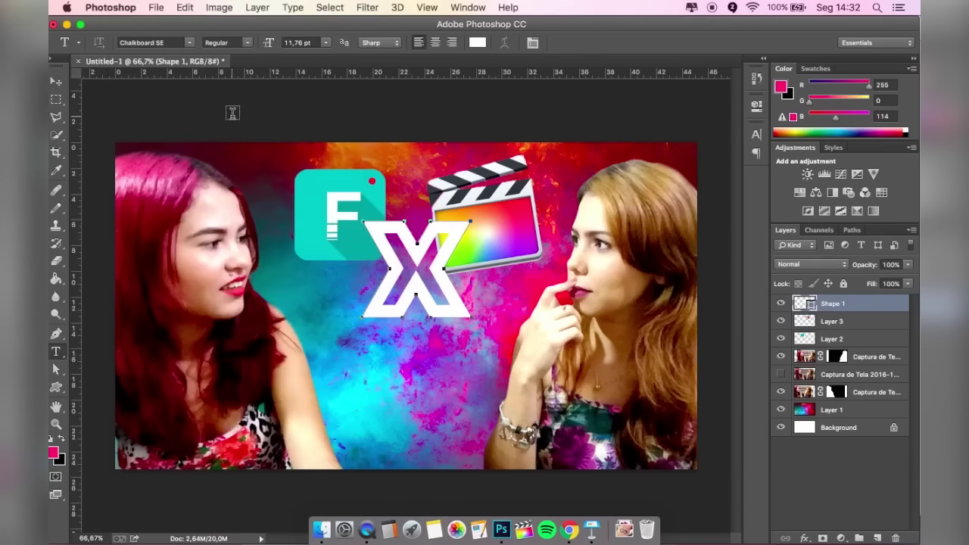
{"action": "left_click", "coordinate": [349, 367]}
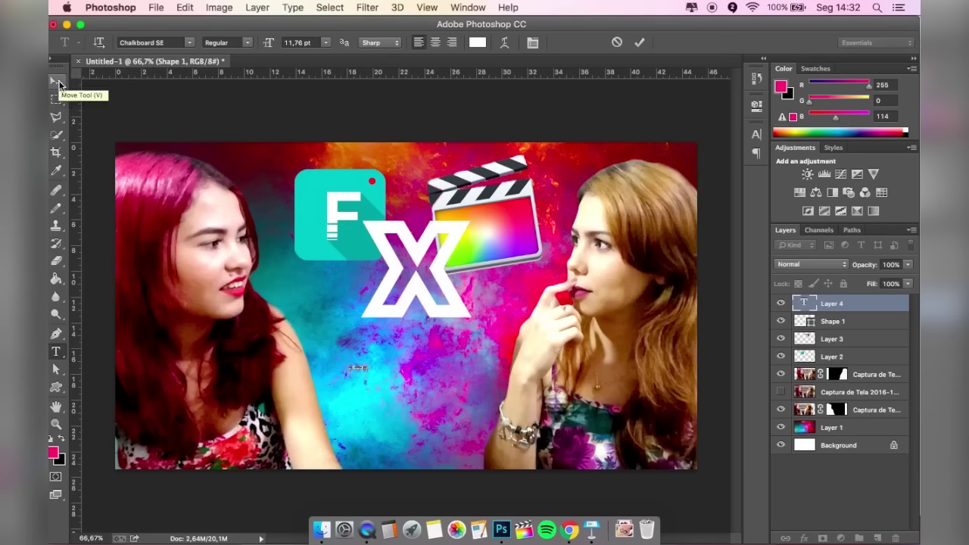
{"action": "left_click", "coordinate": [58, 82]}
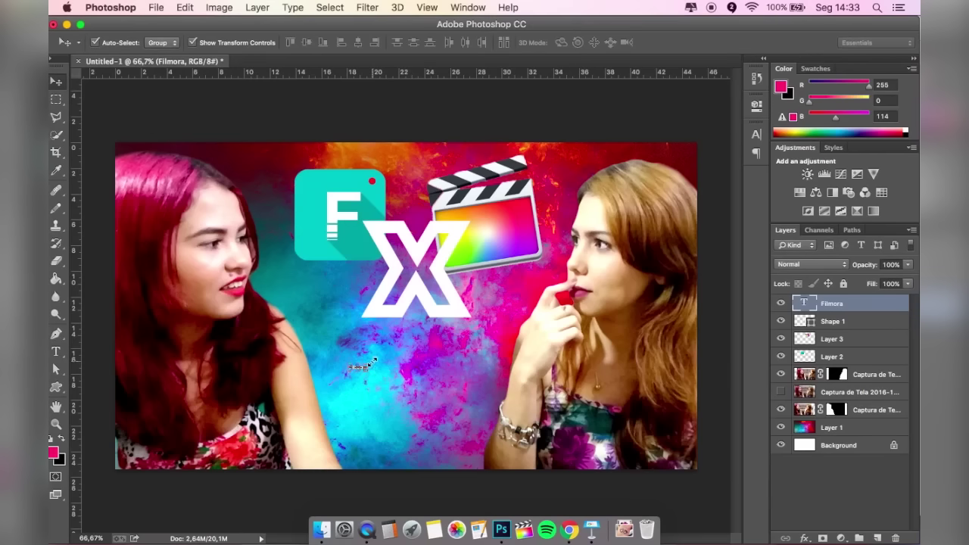
Enlarge the Filmora text with Free Transform.
{"action": "left_click", "coordinate": [371, 362]}
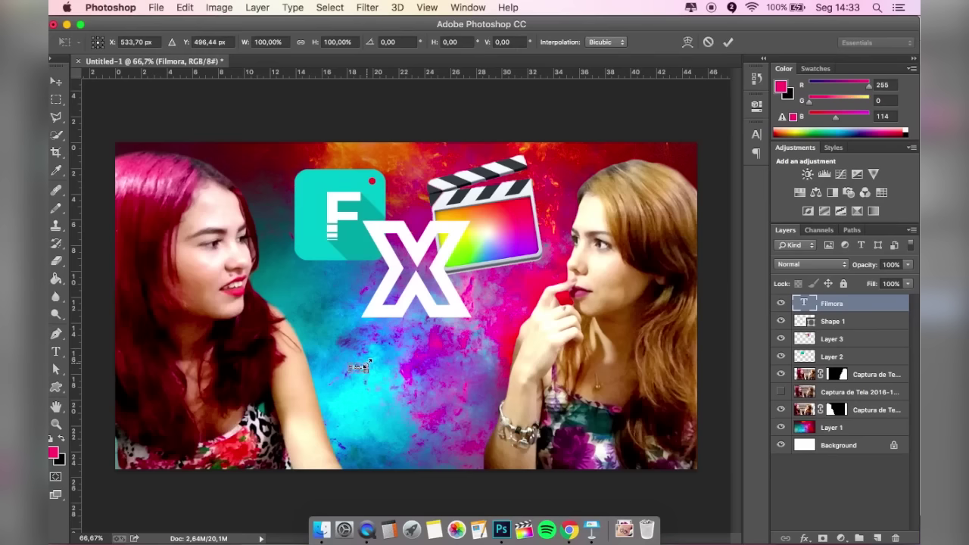
{"action": "left_click_drag", "start_coordinate": [371, 362], "coordinate": [458, 308]}
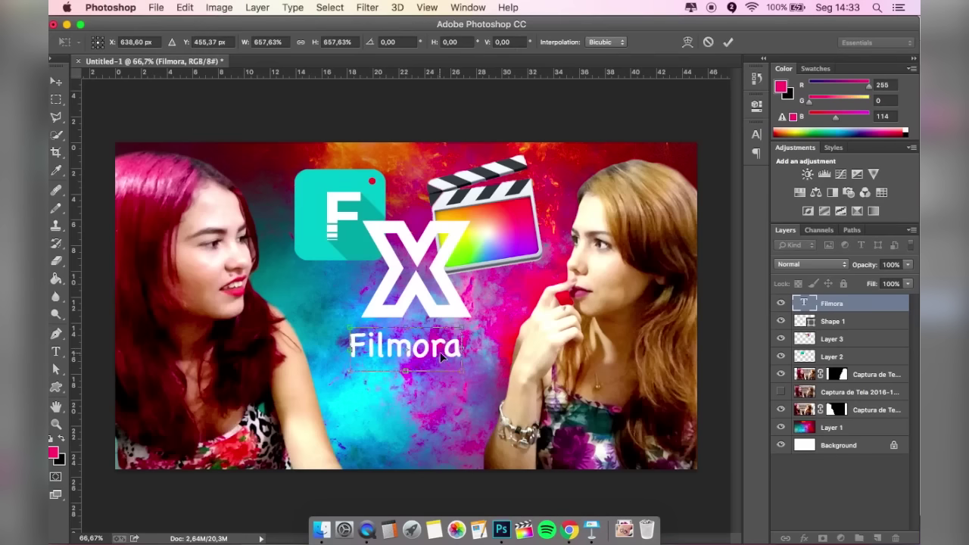
{"action": "left_click_drag", "start_coordinate": [461, 330], "coordinate": [448, 329]}
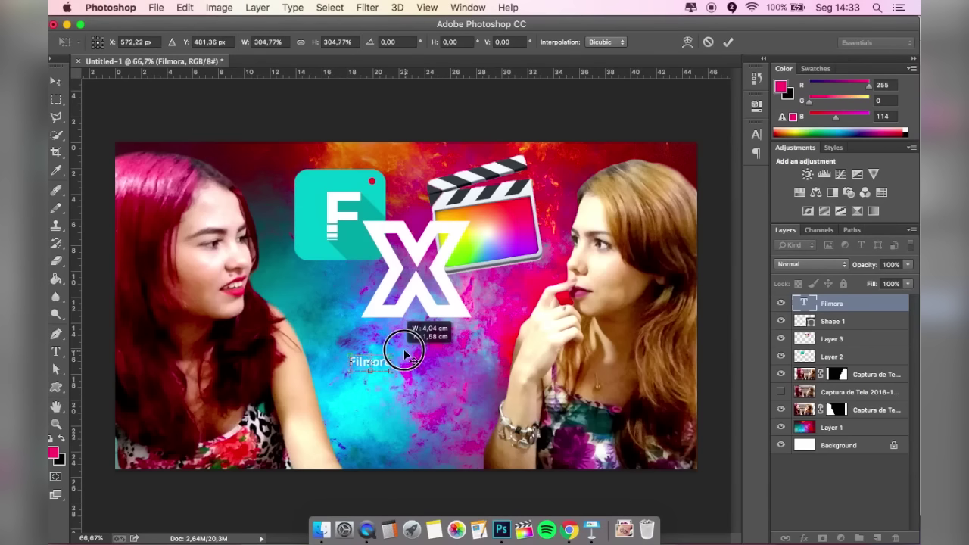
Change the copied text to 'Final Cut' and position it and 'vs' below Filmora.
{"action": "left_click_drag", "start_coordinate": [303, 338], "coordinate": [375, 387]}
{"action": "double_click", "coordinate": [375, 386]}
{"action": "type", "text": "Final Cut"}
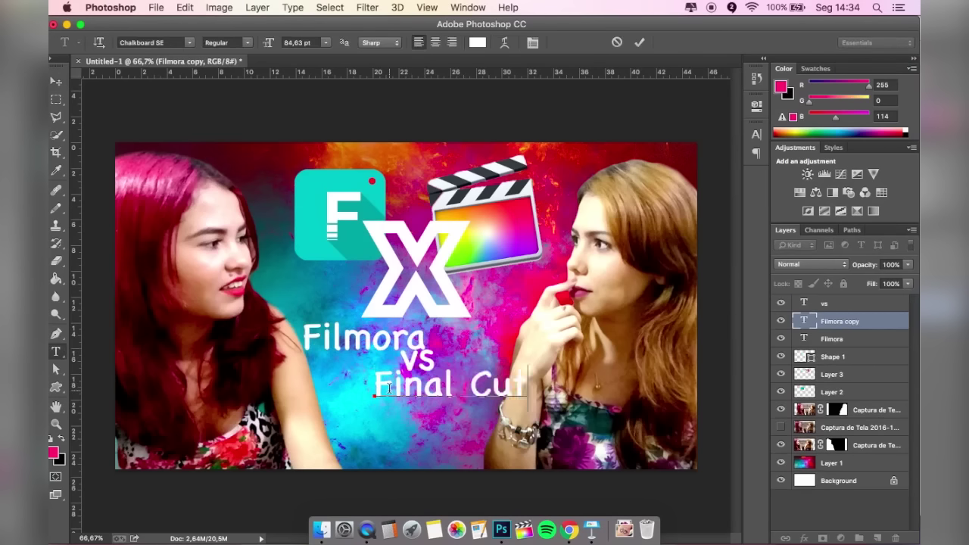
{"action": "left_click", "coordinate": [495, 387]}
{"action": "left_click_drag", "start_coordinate": [496, 388], "coordinate": [467, 412]}
{"action": "left_click_drag", "start_coordinate": [417, 360], "coordinate": [426, 369]}
Set both the Filmora and Final Cut text in the Dead Kansas font.
{"action": "left_click", "coordinate": [393, 343]}
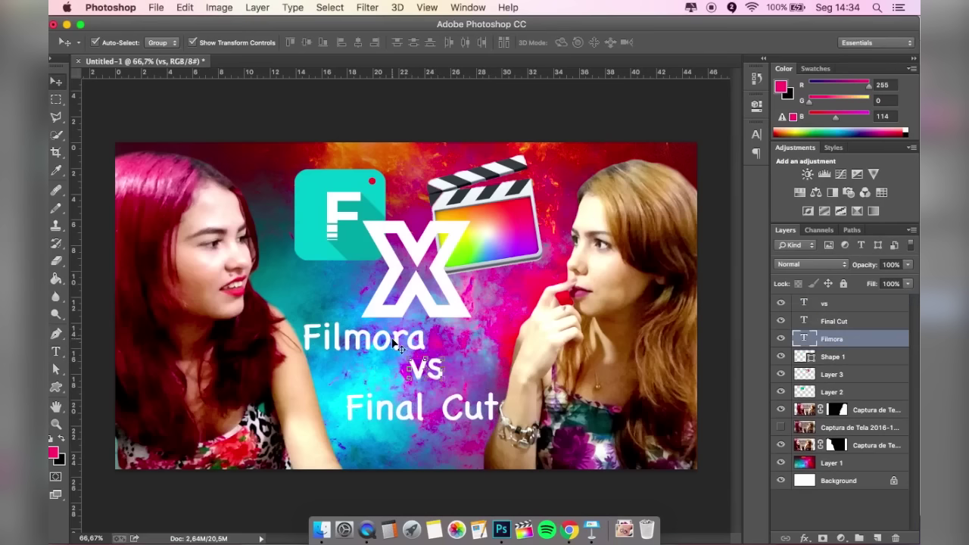
{"action": "left_click", "coordinate": [55, 351]}
{"action": "left_click", "coordinate": [155, 43]}
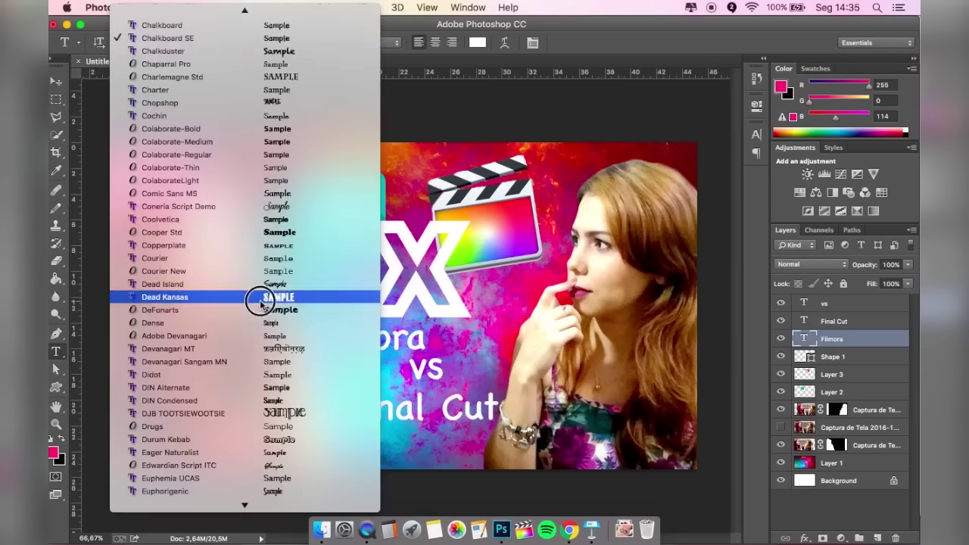
{"action": "left_click", "coordinate": [259, 294]}
{"action": "left_click", "coordinate": [56, 81]}
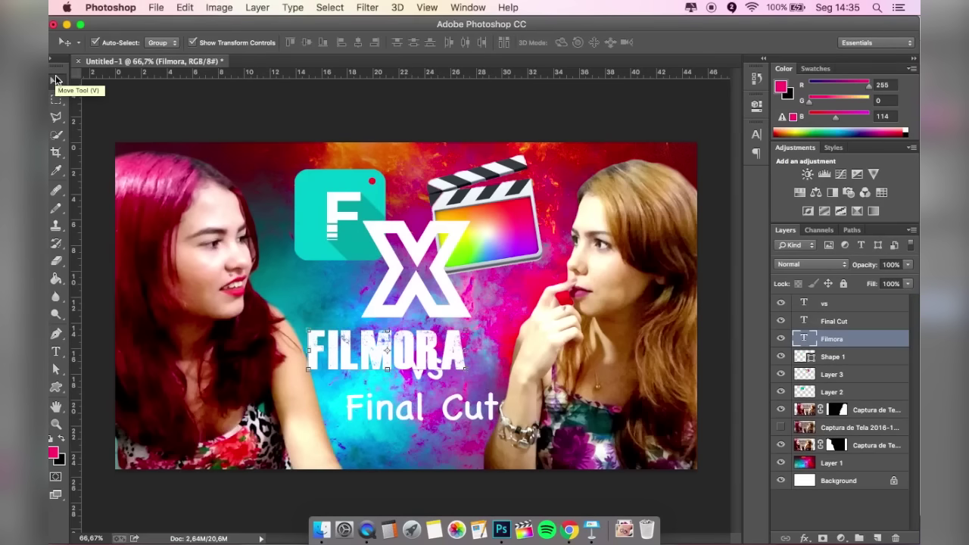
{"action": "left_click", "coordinate": [454, 412]}
{"action": "key", "text": "t"}
{"action": "left_click", "coordinate": [155, 42]}
Confirm the font change and move 'vs' between FILMORA and FINAL CUT.
{"action": "key", "text": "Return"}
{"action": "key", "text": "v"}
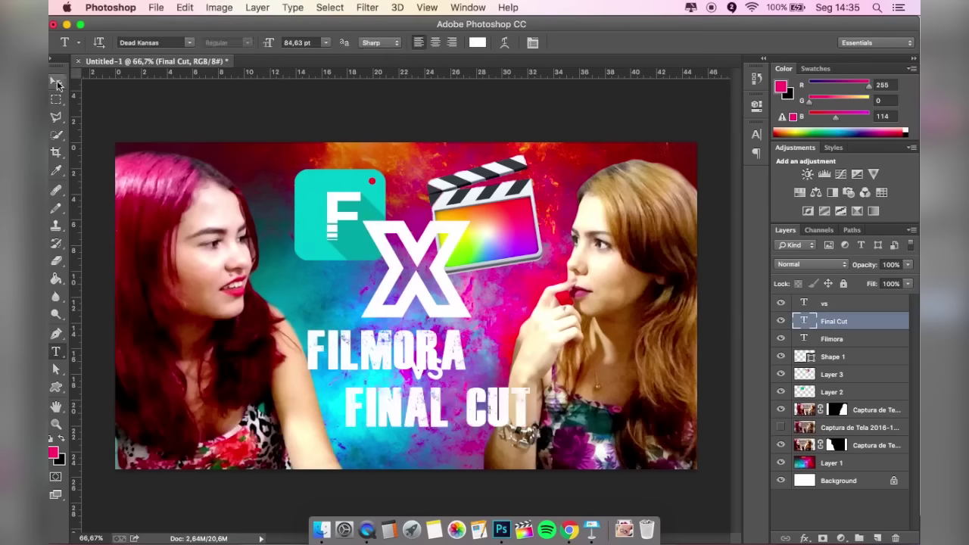
{"action": "left_click_drag", "start_coordinate": [429, 374], "coordinate": [419, 383]}
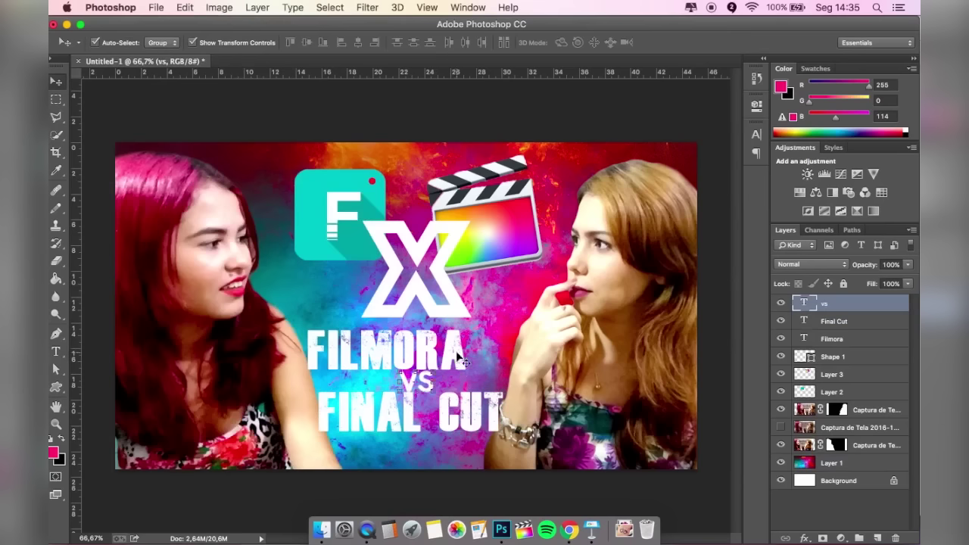
{"action": "left_click", "coordinate": [455, 350]}
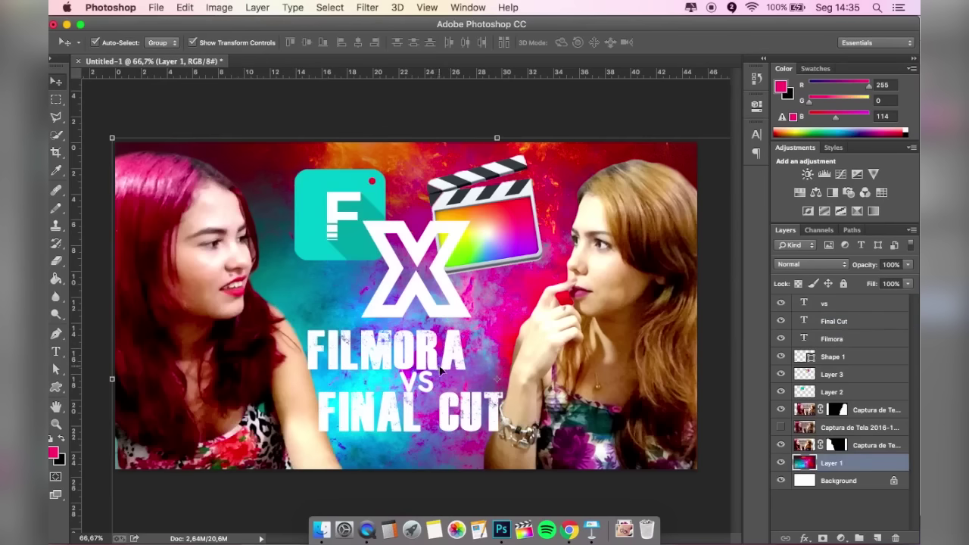
Align the FILMORA, vs and FINAL CUT layers on their horizontal centres.
{"action": "left_click", "coordinate": [399, 347]}
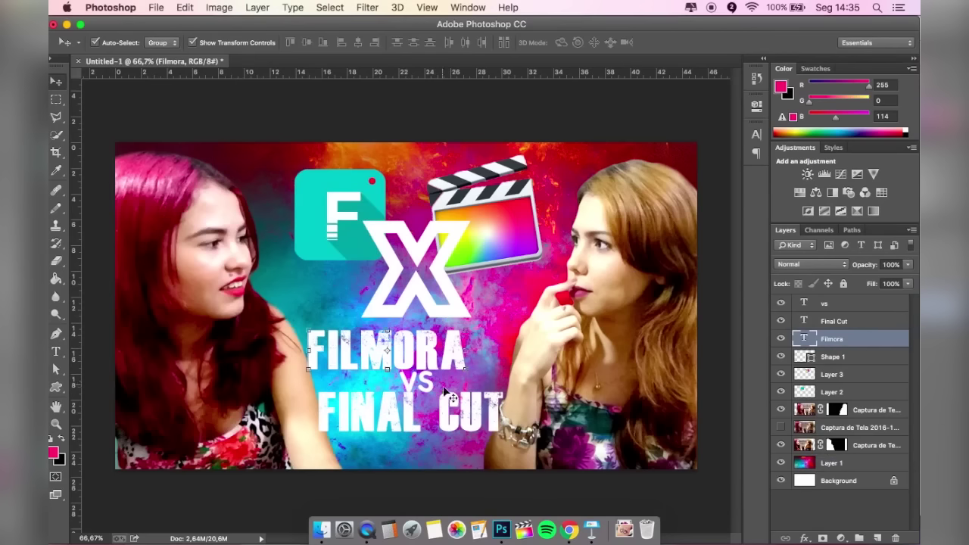
{"action": "left_click", "coordinate": [449, 411], "text": "shift"}
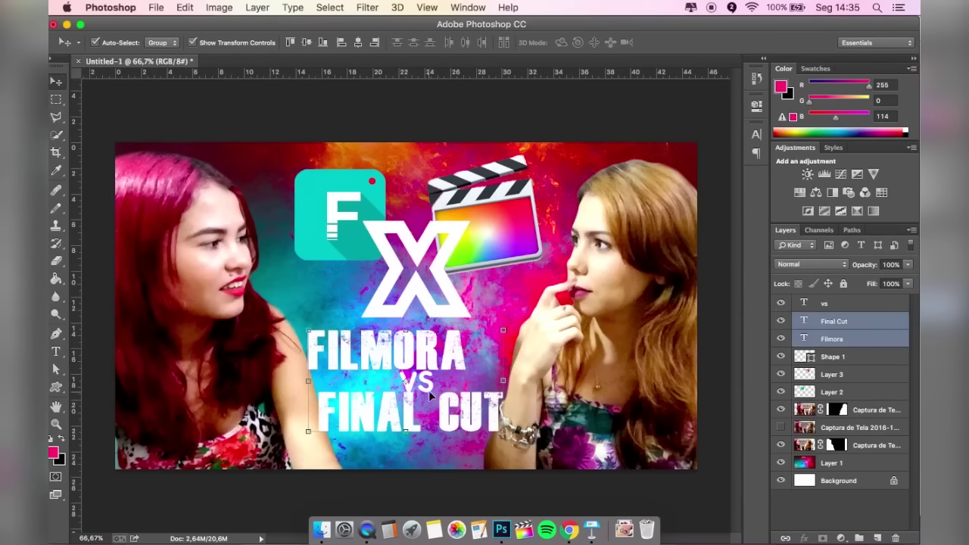
{"action": "left_click", "coordinate": [428, 386], "text": "shift"}
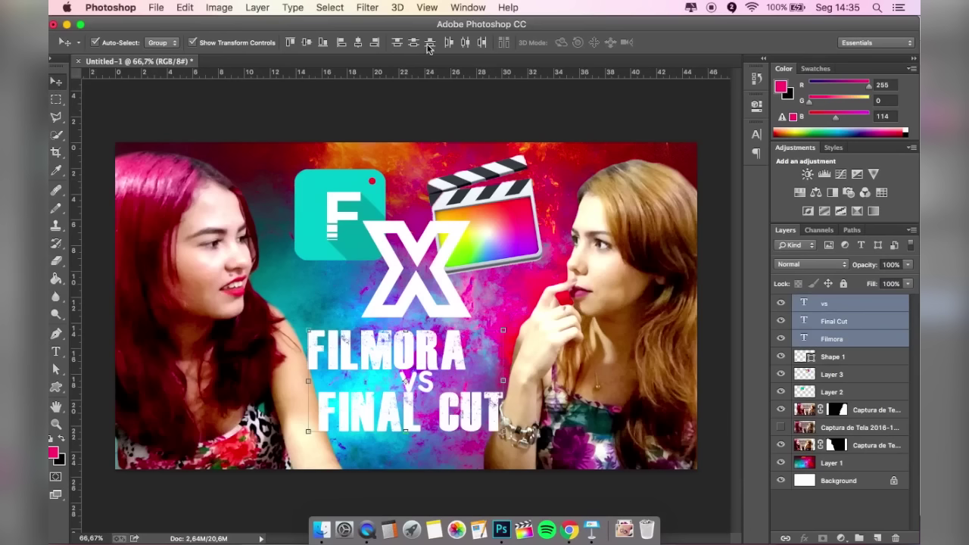
{"action": "left_click", "coordinate": [358, 44]}
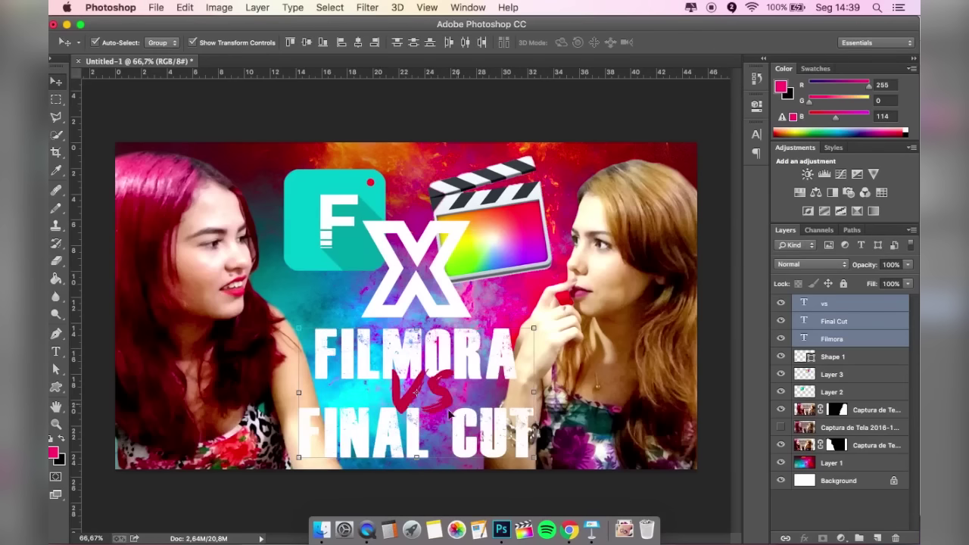
{"action": "left_click", "coordinate": [361, 434]}
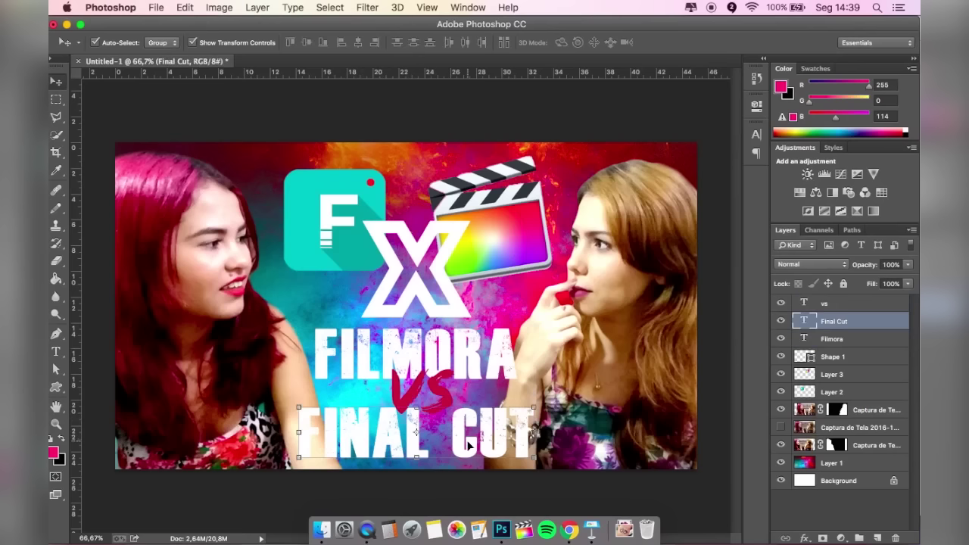
{"action": "left_click", "coordinate": [497, 354]}
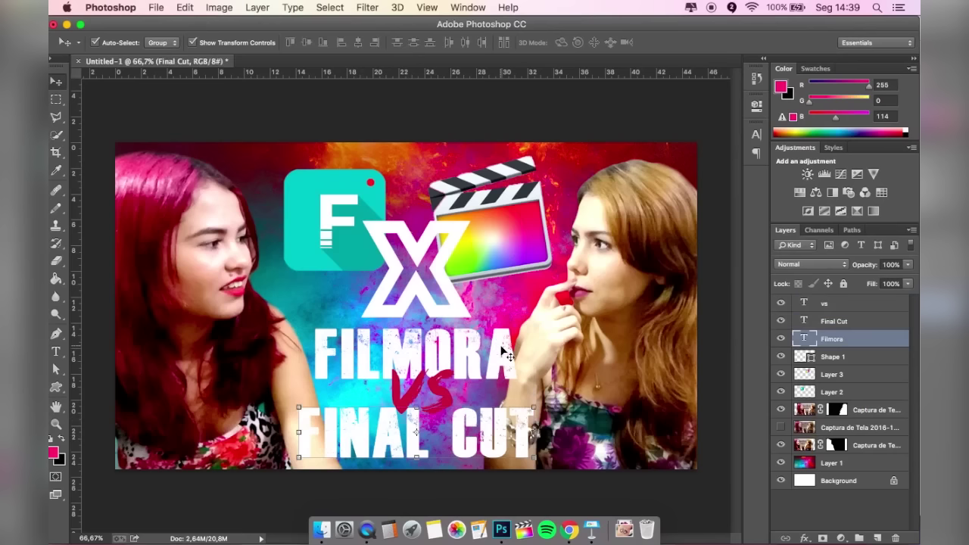
{"action": "left_click", "coordinate": [501, 430]}
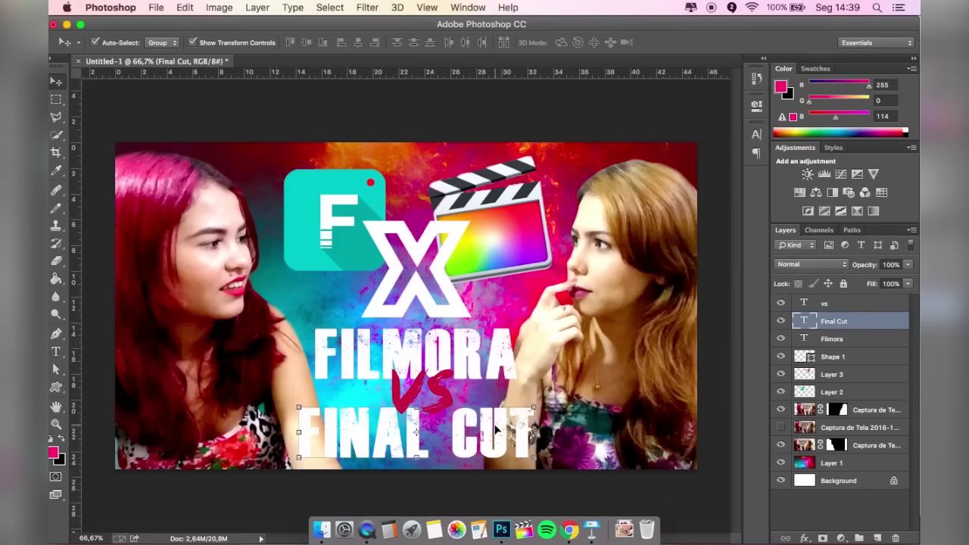
Apply a 5 px black outside Stroke layer style to the FINAL CUT text.
{"action": "right_click", "coordinate": [845, 322]}
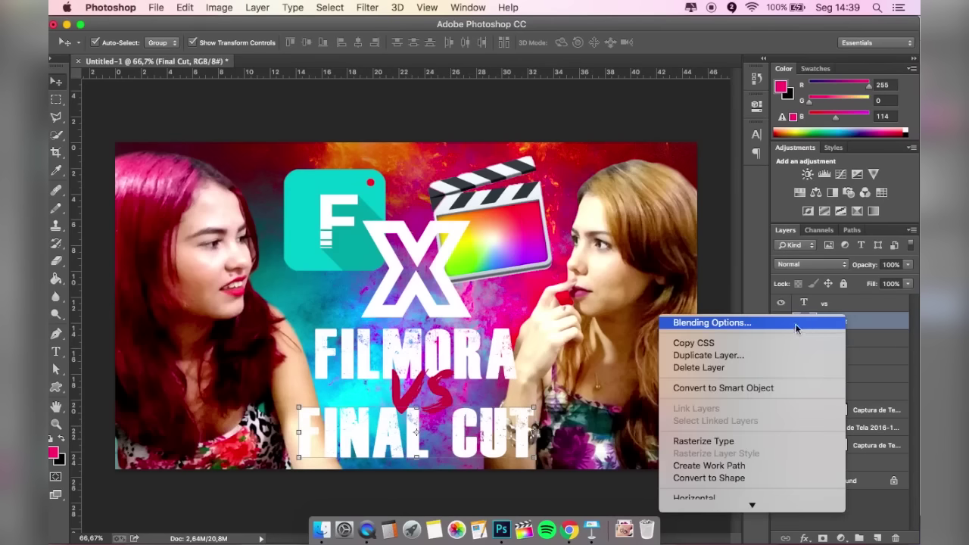
{"action": "left_click", "coordinate": [699, 327]}
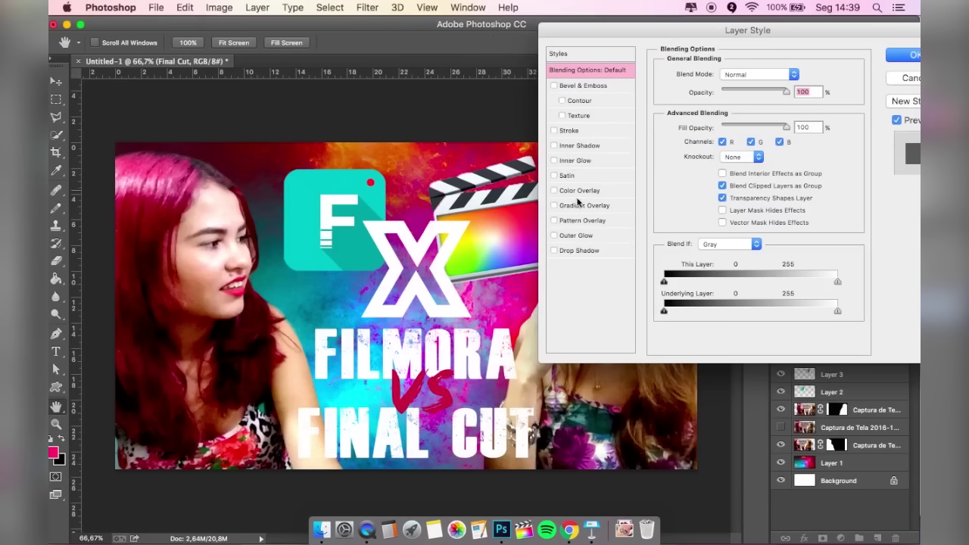
{"action": "left_click", "coordinate": [578, 87]}
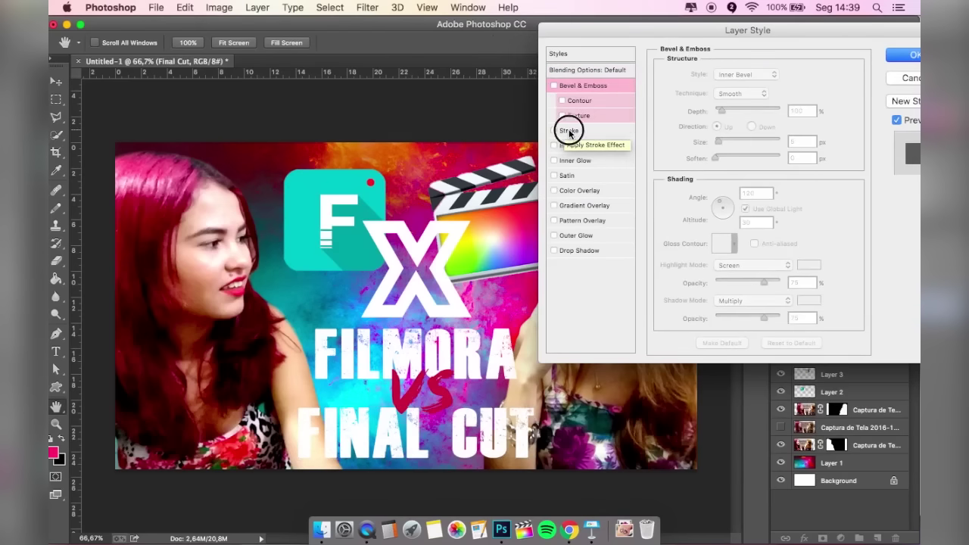
{"action": "left_click", "coordinate": [569, 132]}
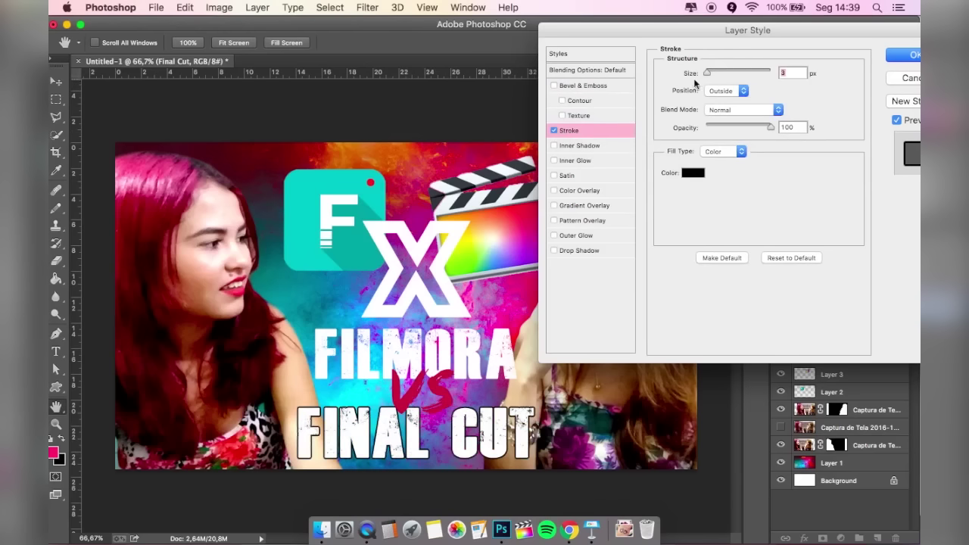
{"action": "mouse_move", "coordinate": [706, 72]}
{"action": "left_mouse_down"}
{"action": "mouse_move", "coordinate": [746, 76]}
{"action": "mouse_move", "coordinate": [708, 74]}
{"action": "left_mouse_up"}
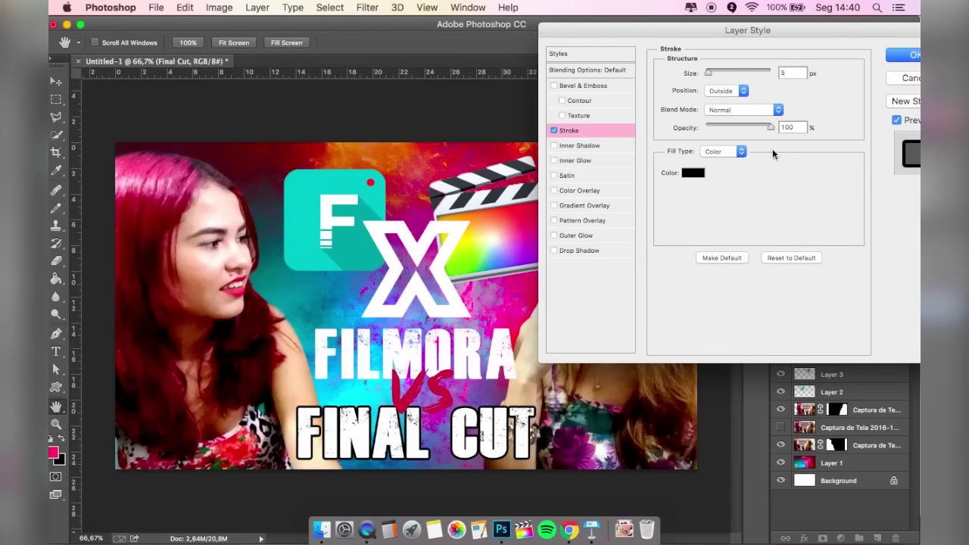
{"action": "left_click", "coordinate": [900, 55]}
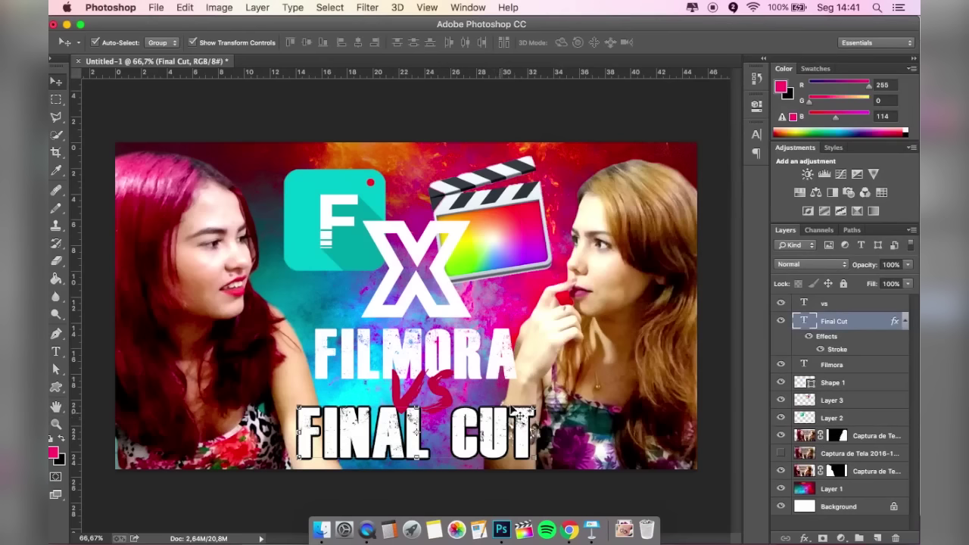
Copy the layer style from the FINAL CUT text layer.
{"action": "left_click", "coordinate": [500, 366]}
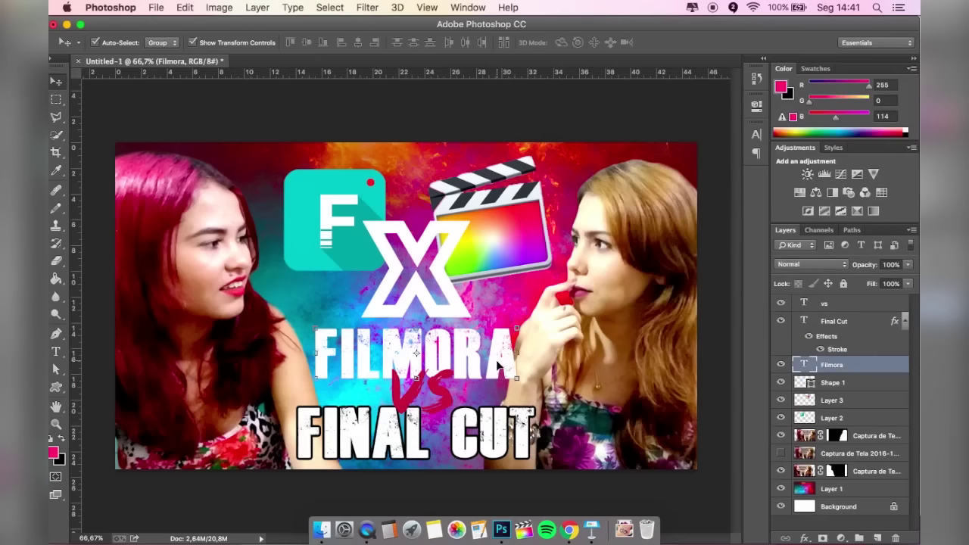
{"action": "left_click", "coordinate": [488, 413]}
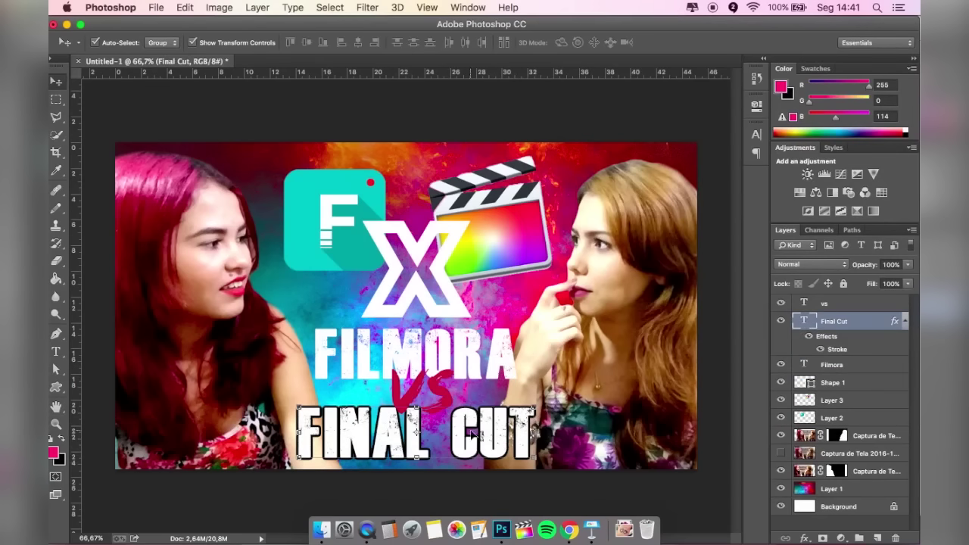
{"action": "right_click", "coordinate": [849, 321]}
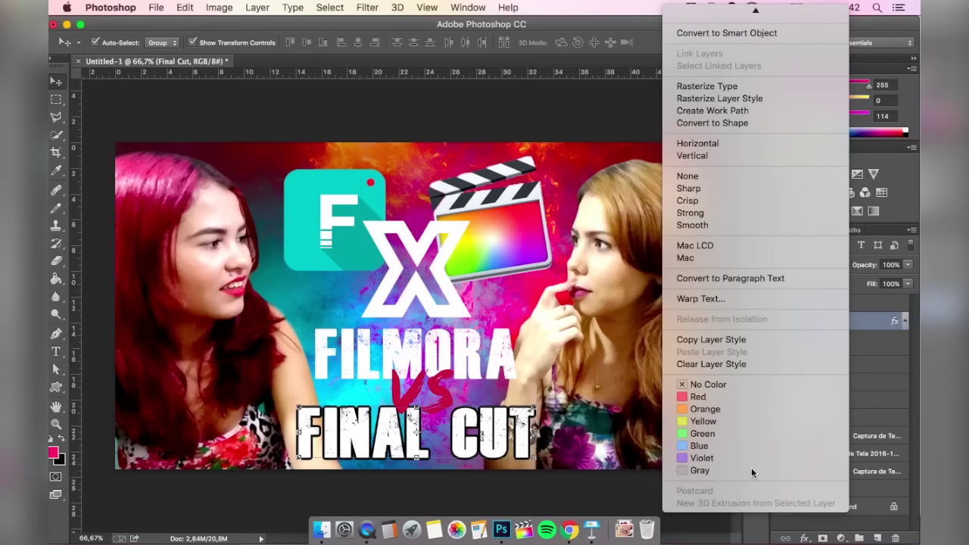
{"action": "left_click", "coordinate": [720, 342]}
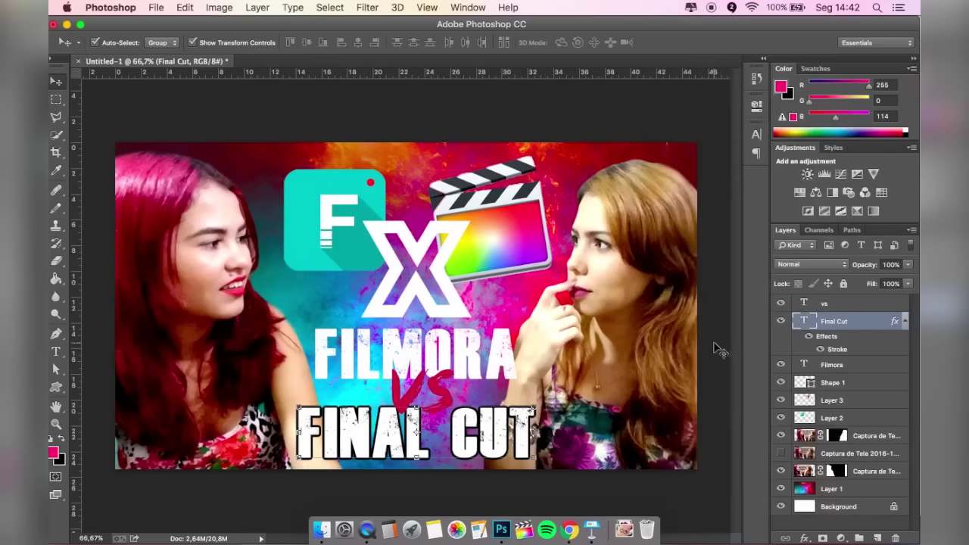
Paste the stroke style onto FILMORA and nudge it slightly lower.
{"action": "left_click", "coordinate": [473, 353]}
{"action": "right_click", "coordinate": [851, 365]}
{"action": "left_click", "coordinate": [888, 364]}
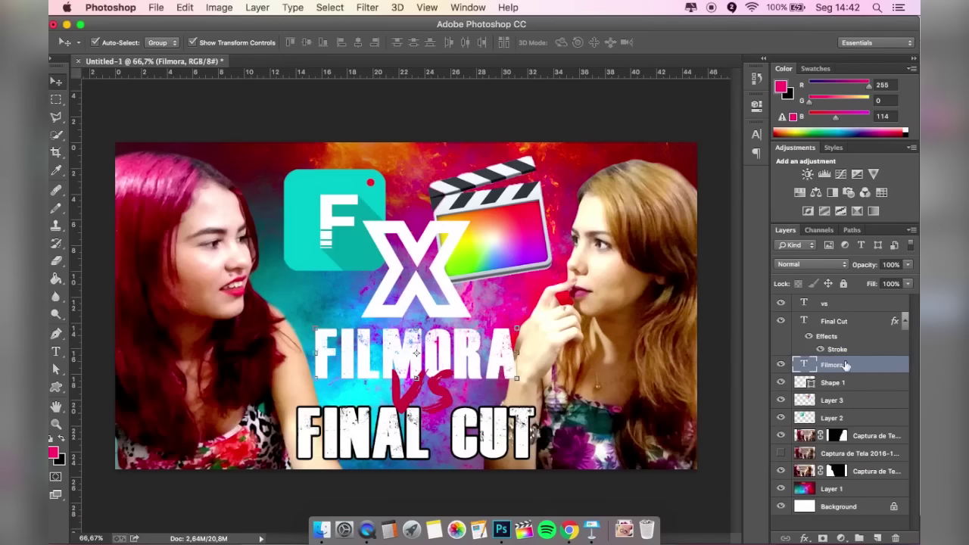
{"action": "right_click", "coordinate": [860, 364]}
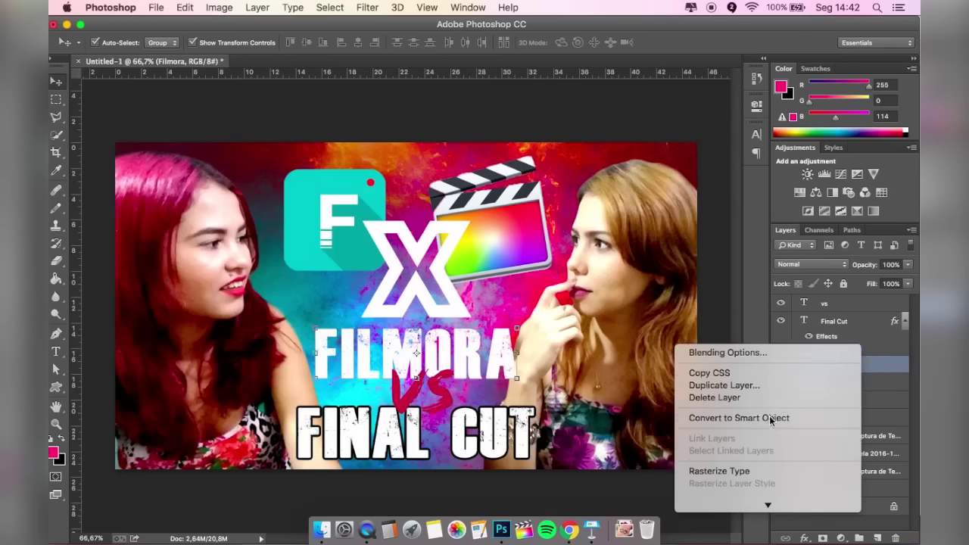
{"action": "scroll", "coordinate": [769, 416], "scroll_direction": "down", "scroll_amount": 3}
{"action": "scroll", "coordinate": [768, 415], "scroll_direction": "down", "scroll_amount": 3}
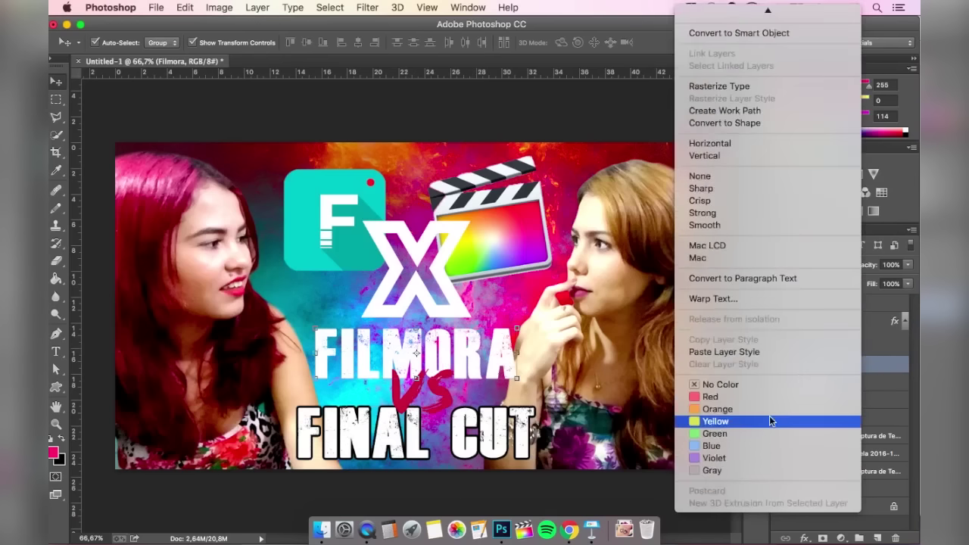
{"action": "left_click", "coordinate": [750, 352]}
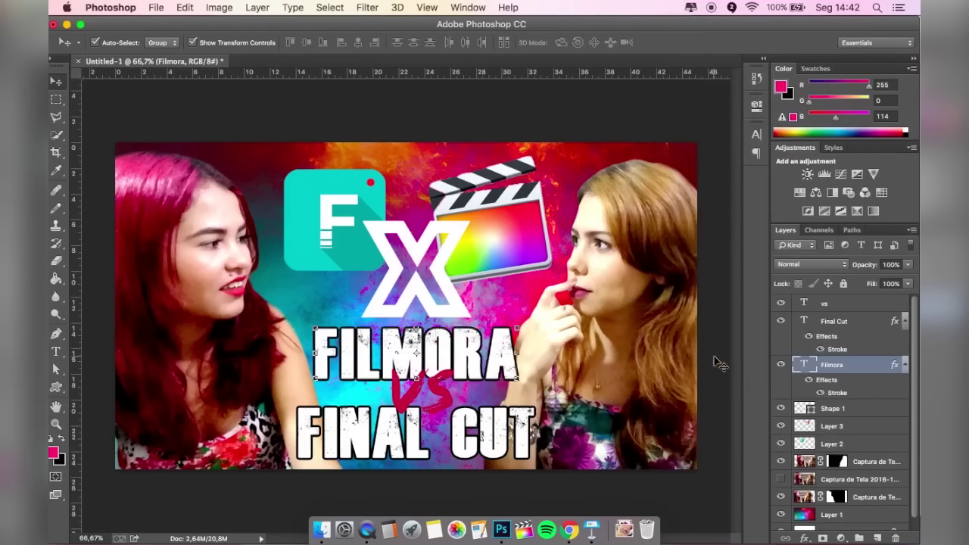
{"action": "left_click", "coordinate": [719, 364]}
{"action": "left_click_drag", "start_coordinate": [492, 340], "coordinate": [492, 348]}
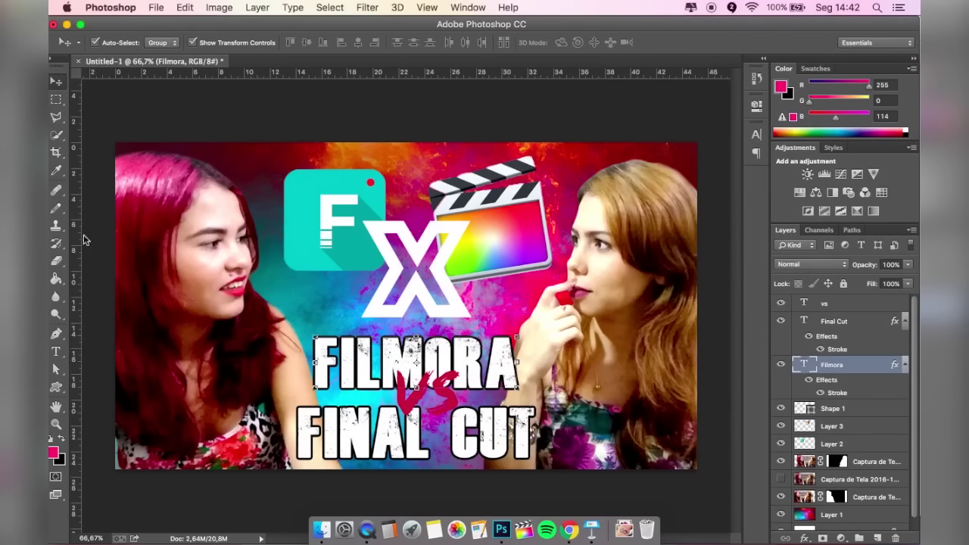
Set the Rectangle tool to a solid pink fill with no outline.
{"action": "left_click", "coordinate": [57, 387]}
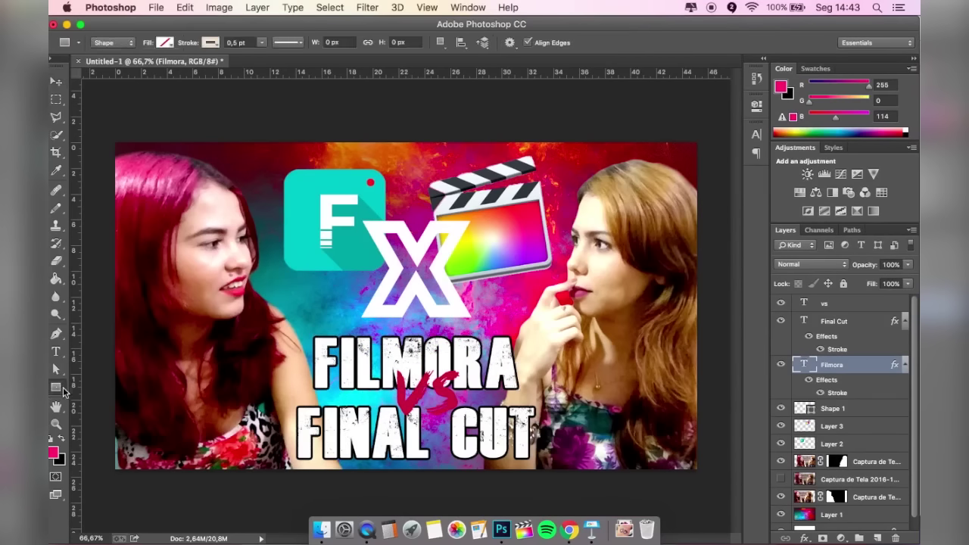
{"action": "right_click", "coordinate": [61, 389]}
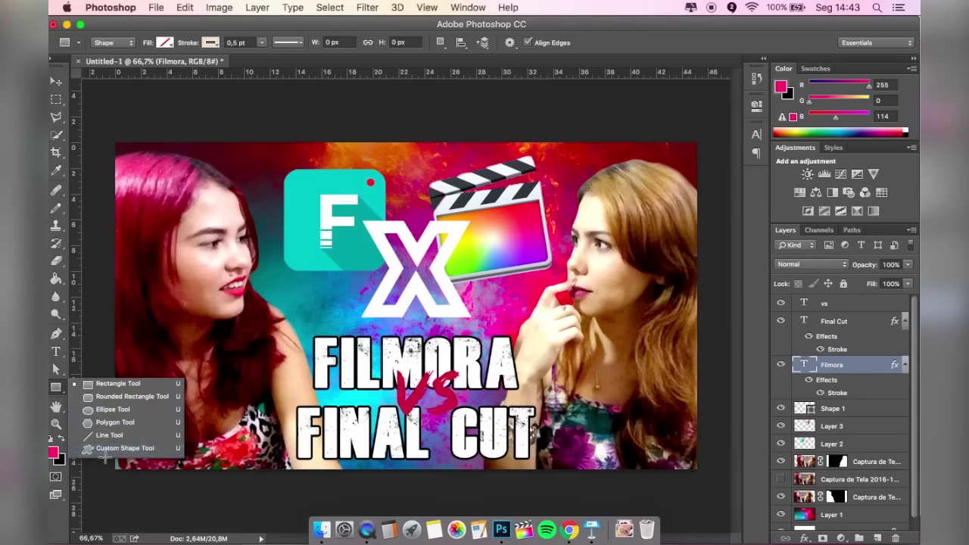
{"action": "left_click", "coordinate": [104, 389]}
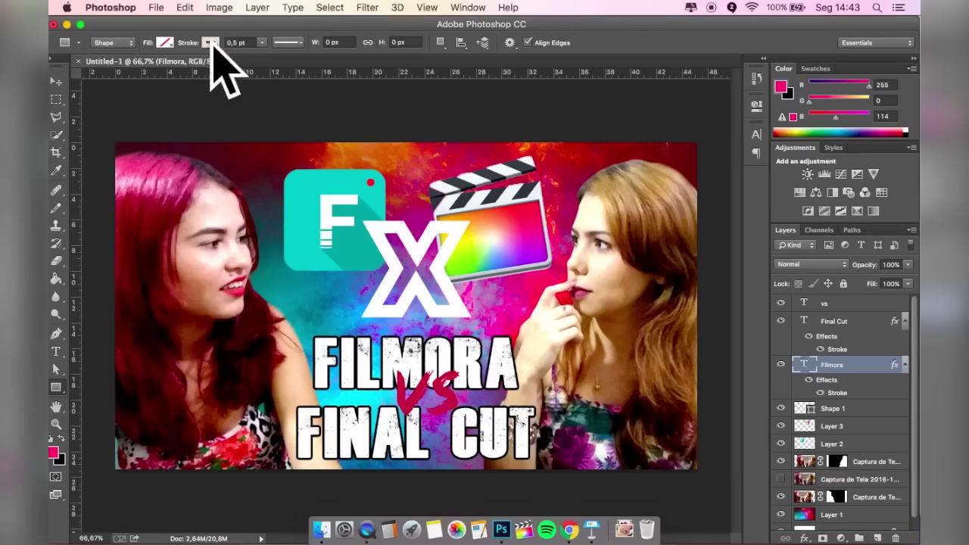
{"action": "left_click", "coordinate": [164, 43]}
{"action": "left_click", "coordinate": [133, 71]}
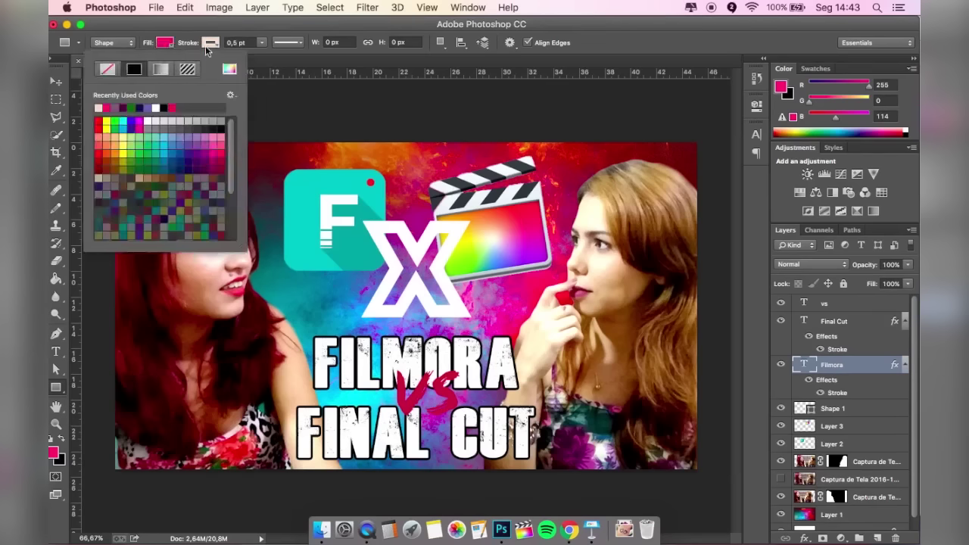
{"action": "left_click", "coordinate": [210, 43]}
{"action": "left_click", "coordinate": [153, 69]}
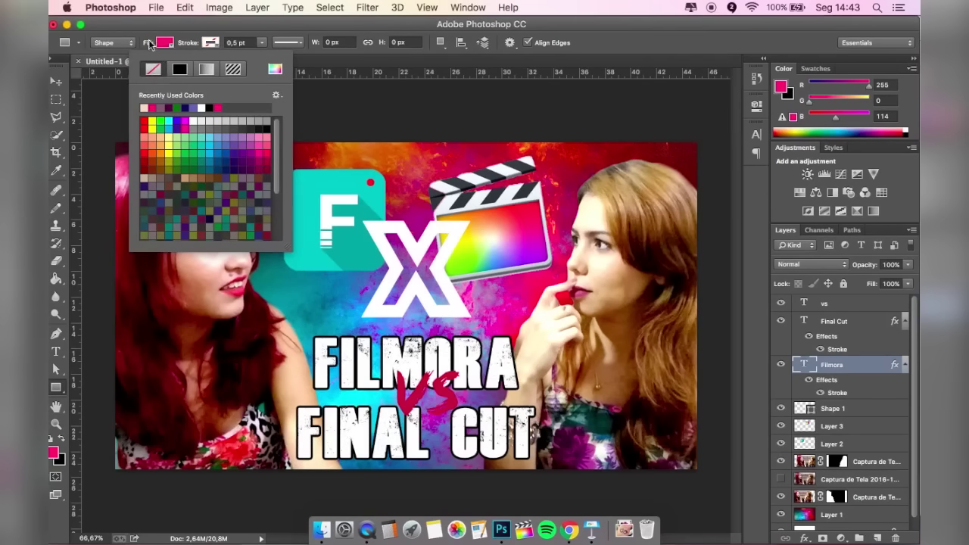
Draw the pink box behind the title text and lower its opacity to make it translucent.
{"action": "mouse_move", "coordinate": [290, 327]}
{"action": "left_mouse_down"}
{"action": "mouse_move", "coordinate": [528, 475]}
{"action": "mouse_move", "coordinate": [539, 463]}
{"action": "left_mouse_up"}
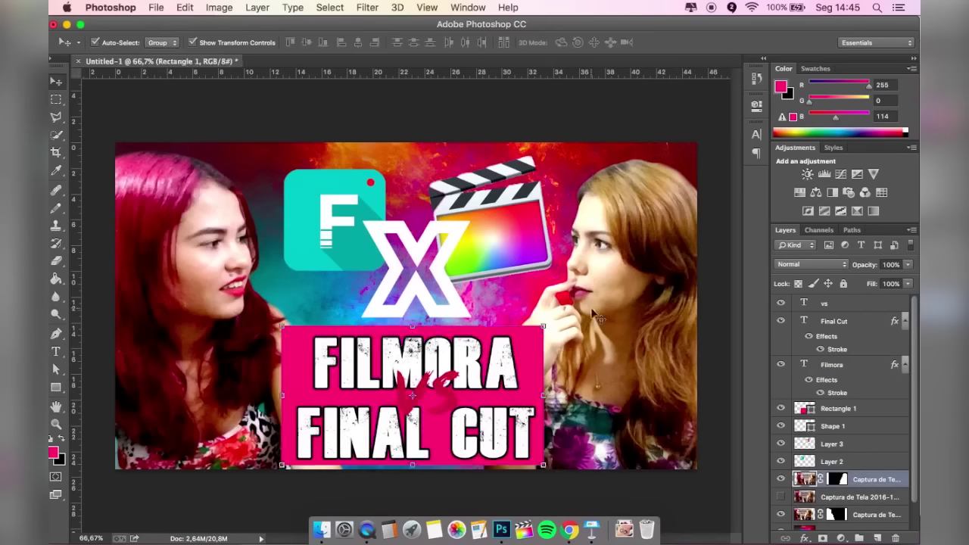
{"action": "left_click", "coordinate": [569, 354]}
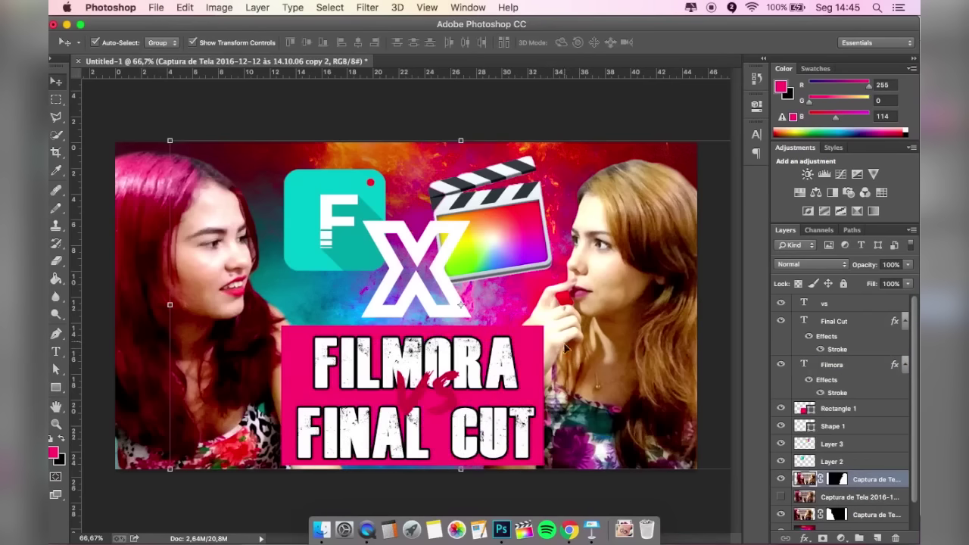
{"action": "left_click", "coordinate": [532, 347]}
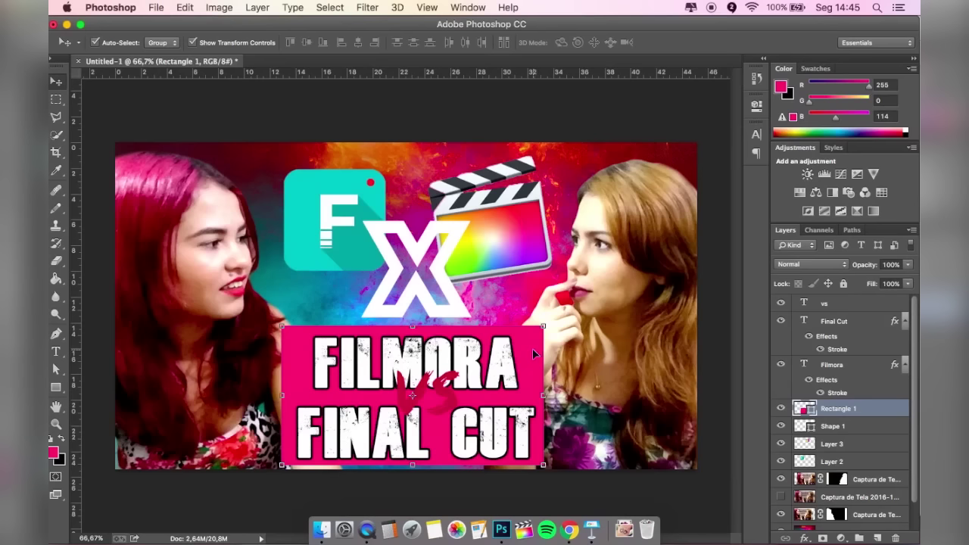
{"action": "left_click_drag", "start_coordinate": [865, 266], "coordinate": [852, 269]}
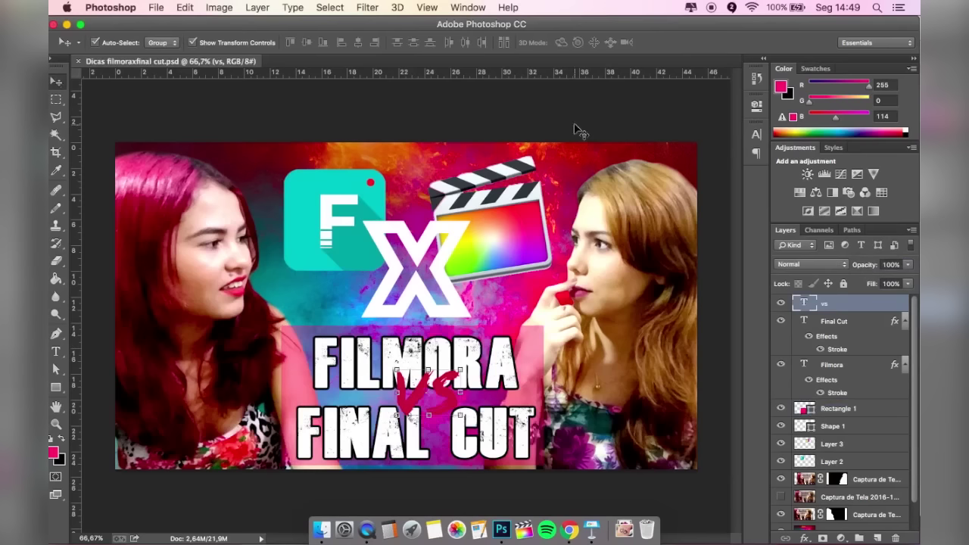
{"action": "left_click", "coordinate": [575, 130]}
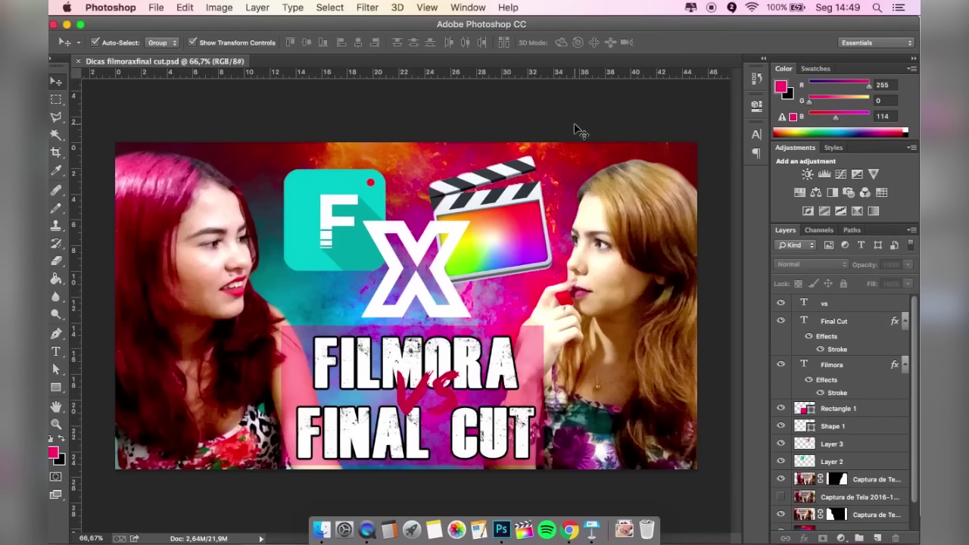
Save a JPEG copy named 'Dicas filmoraxfinal cut.jpg' into the VÍDEOS_ YOUTUBE folder.
{"action": "left_click", "coordinate": [156, 7]}
{"action": "left_click", "coordinate": [211, 166]}
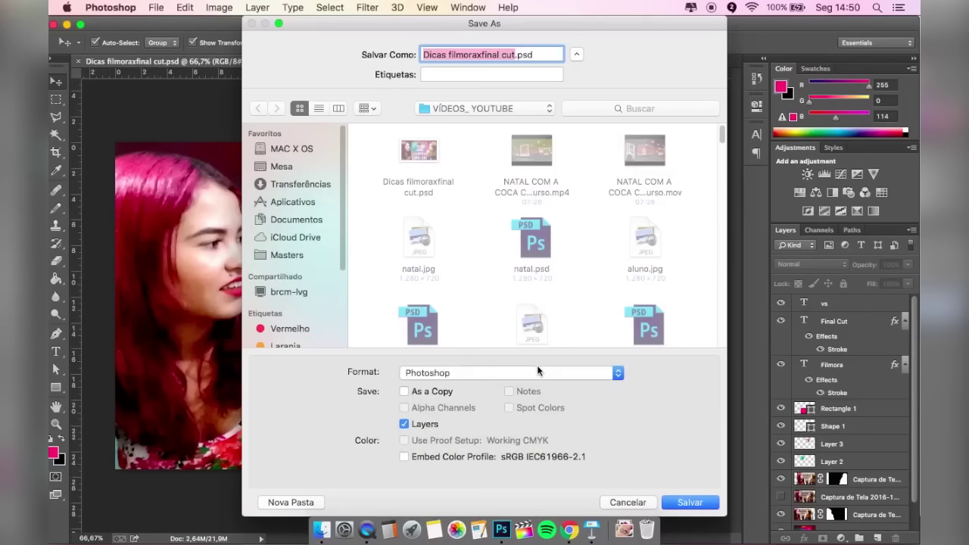
{"action": "left_click", "coordinate": [537, 370]}
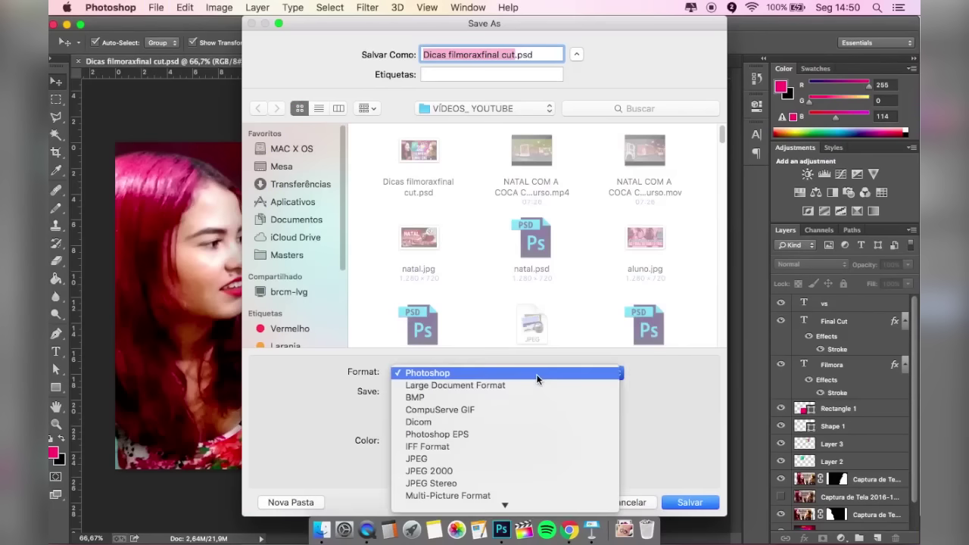
{"action": "left_click", "coordinate": [442, 457]}
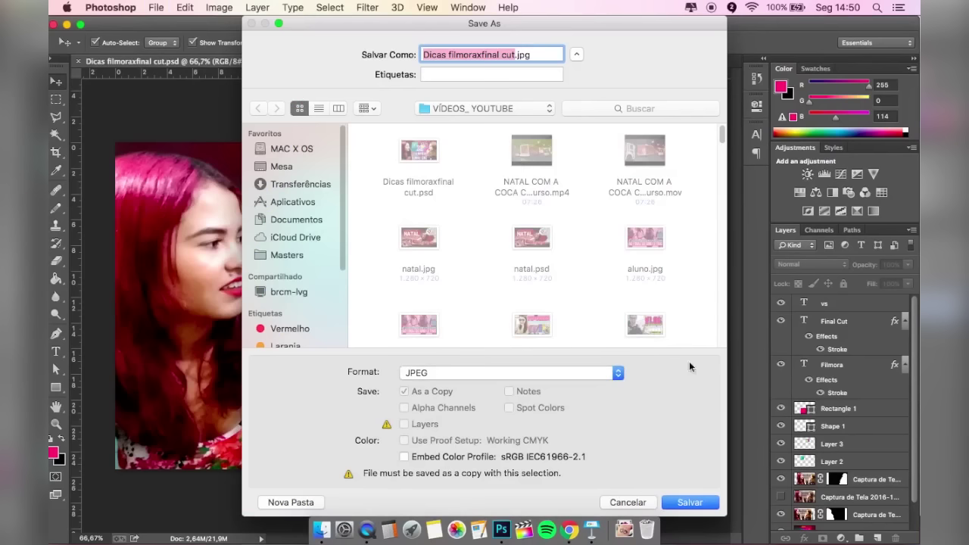
{"action": "left_click", "coordinate": [695, 504]}
{"action": "left_click", "coordinate": [560, 171]}
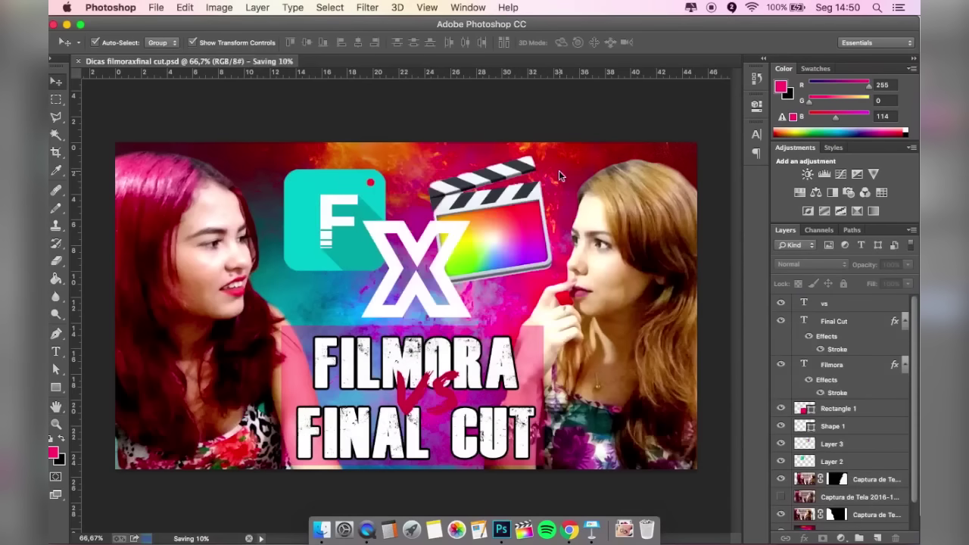